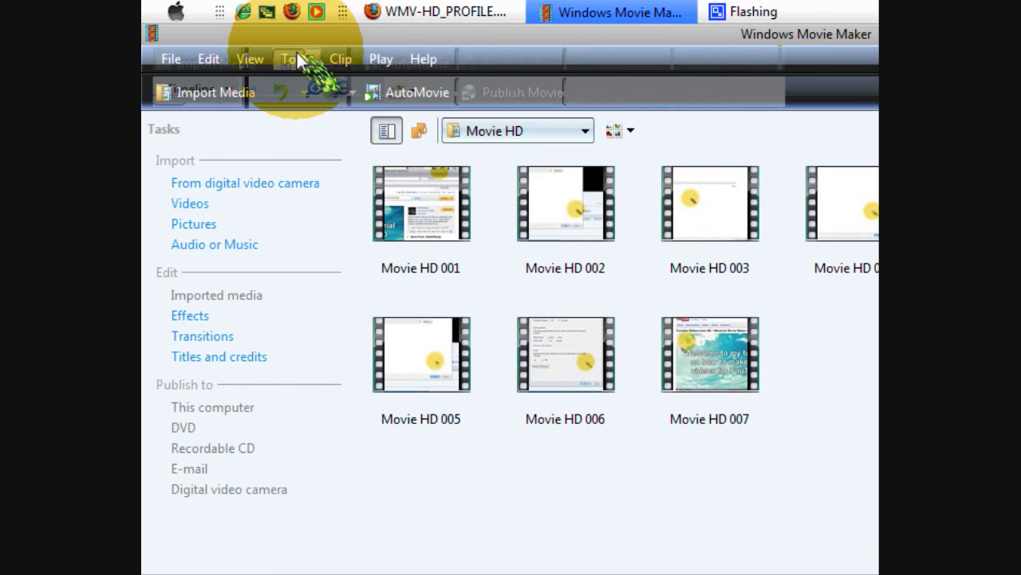
Step: Open Movie Maker's Options and set the Advanced video settings to NTSC with 16:9 aspect ratio
click(296, 56)
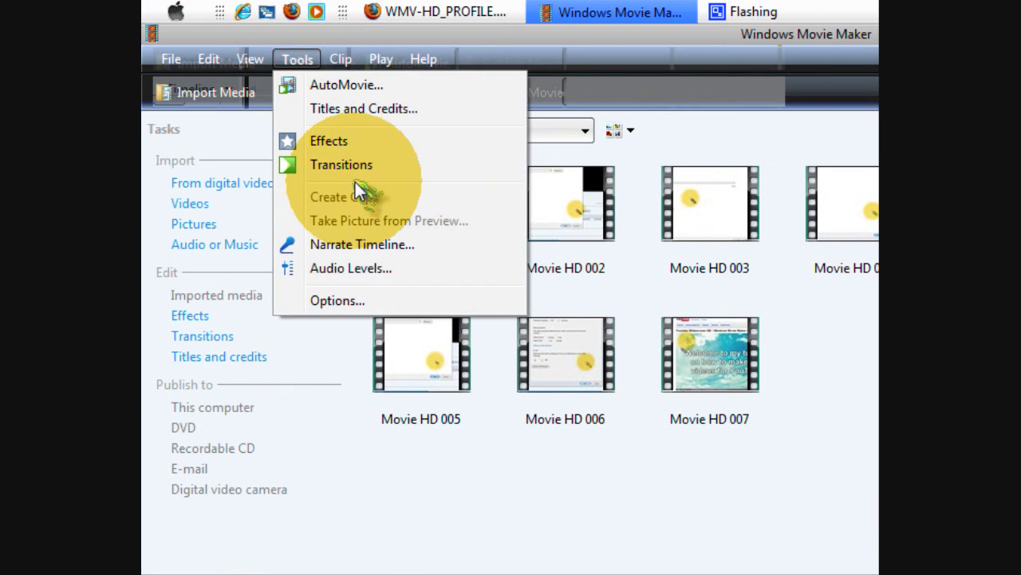
click(359, 299)
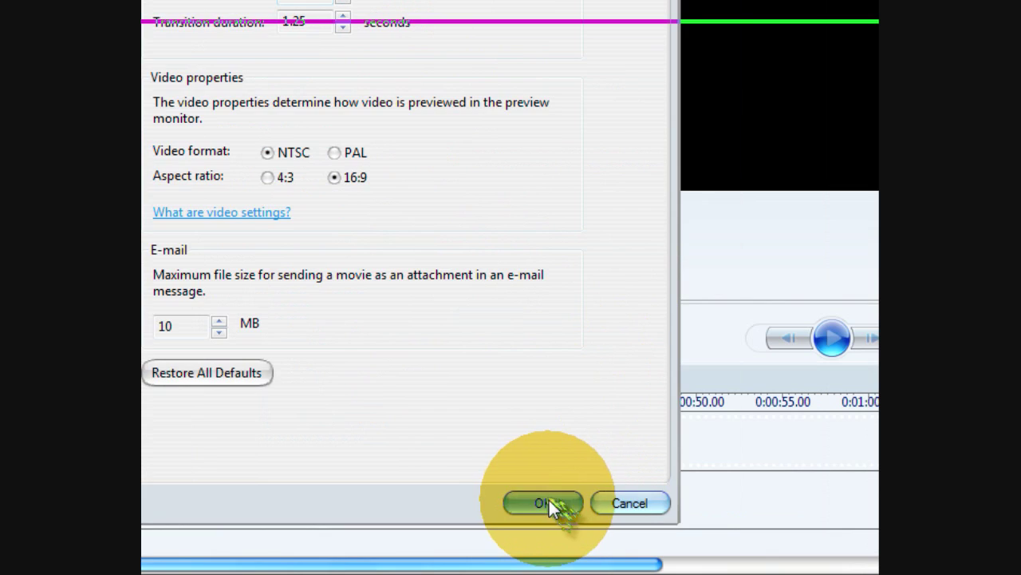
Step: Apply the 16:9 option and select clips Movie HD 005 and 006
click(758, 571)
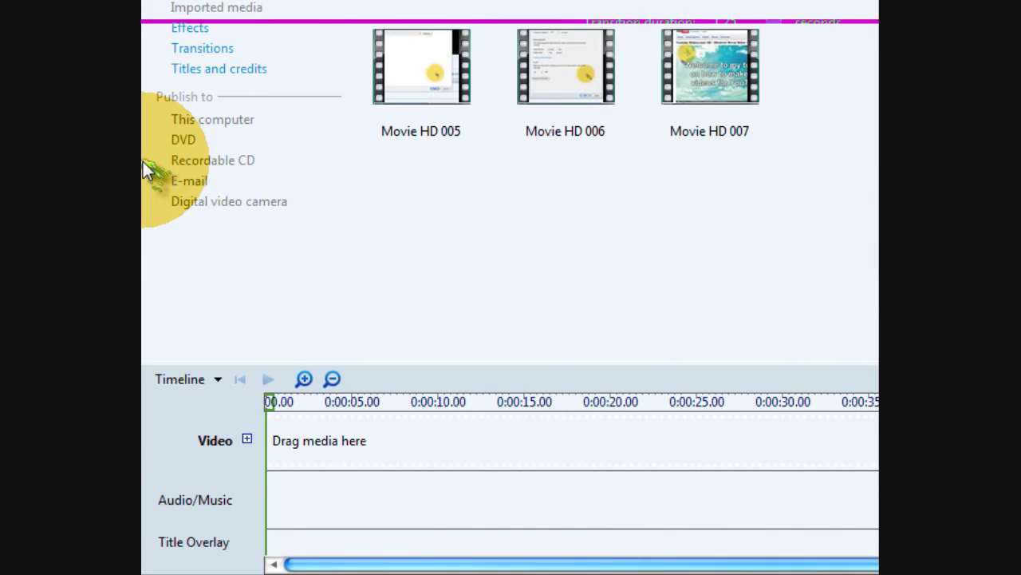
click(396, 190)
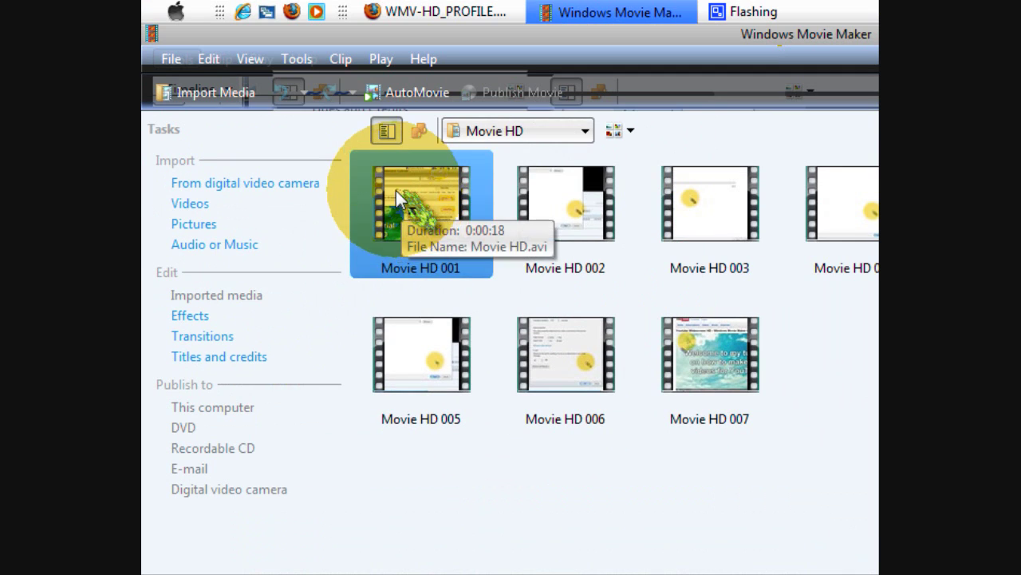
mouse_move(893, 340)
mouse_down()
mouse_move(321, 118)
mouse_move(384, 183)
mouse_up()
drag(490, 280, 838, 498)
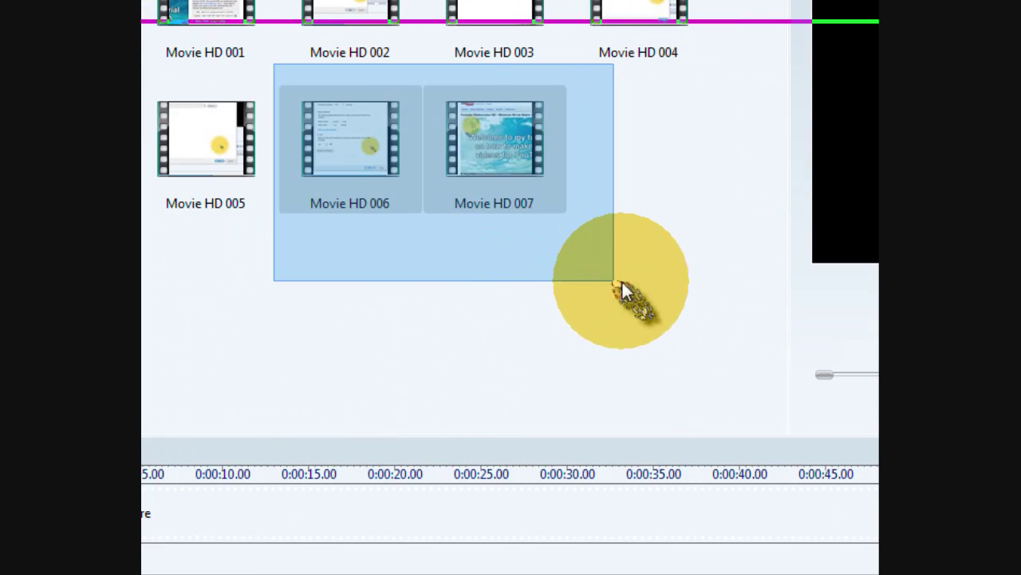
drag(621, 280, 662, 264)
drag(439, 146, 179, 534)
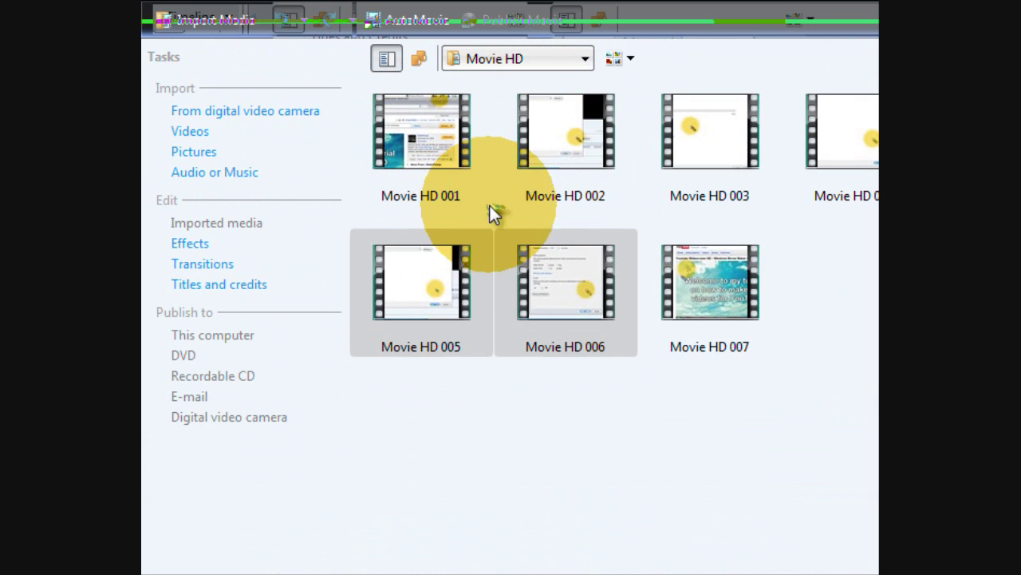
Step: Drag Movie HD 005 and 006 onto the timeline and publish to this computer
drag(399, 323, 331, 574)
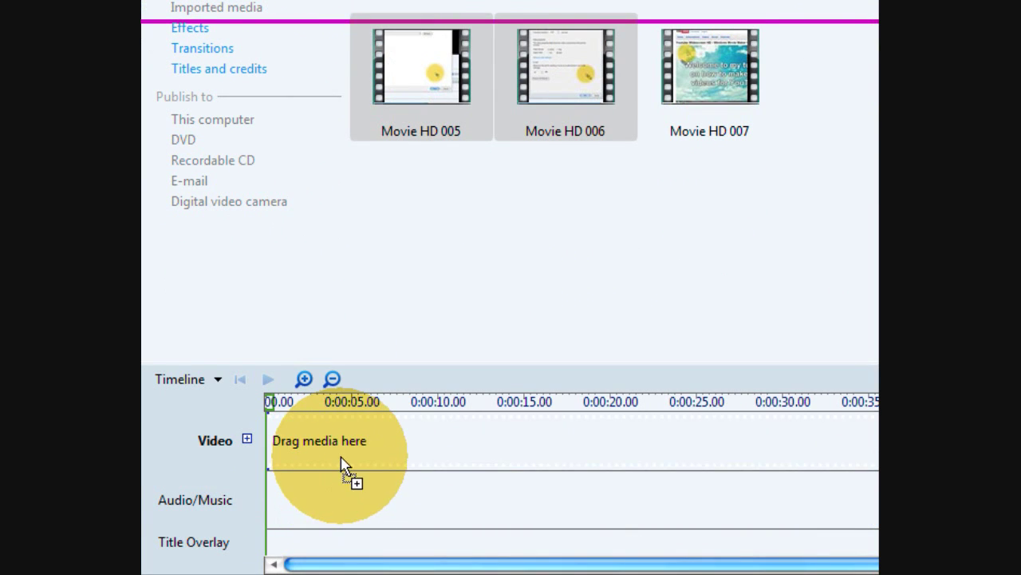
drag(340, 463, 343, 451)
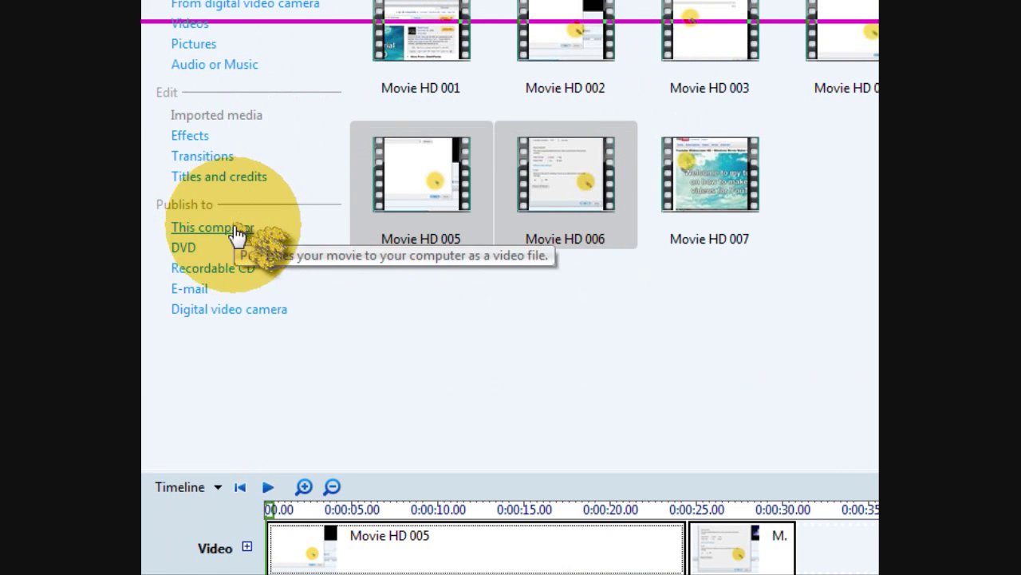
click(233, 235)
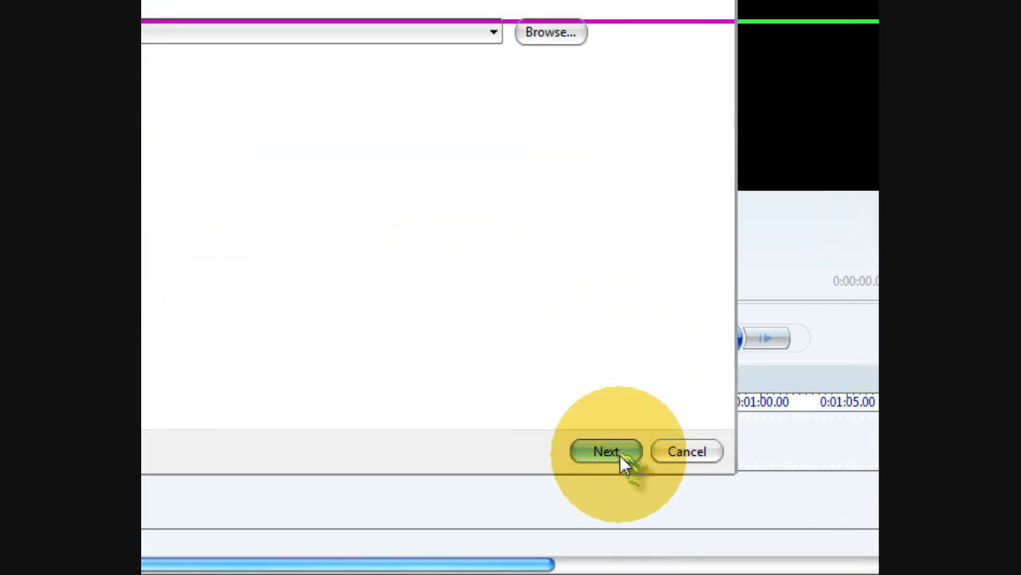
Step: Choose Windows Media HD 720p (5.9 Mbps) for 'HD test', then cancel the wizard
click(619, 453)
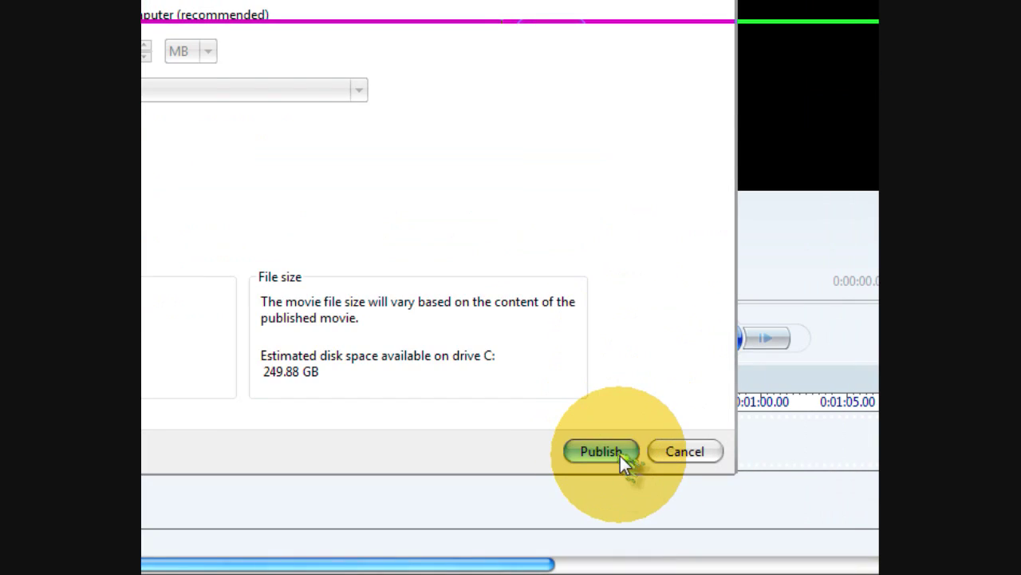
click(332, 199)
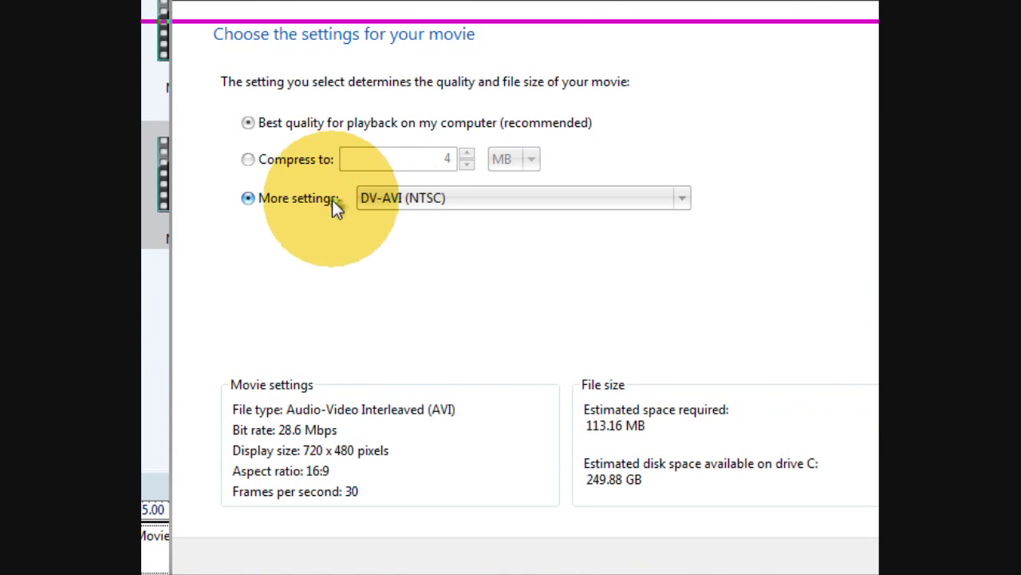
click(408, 206)
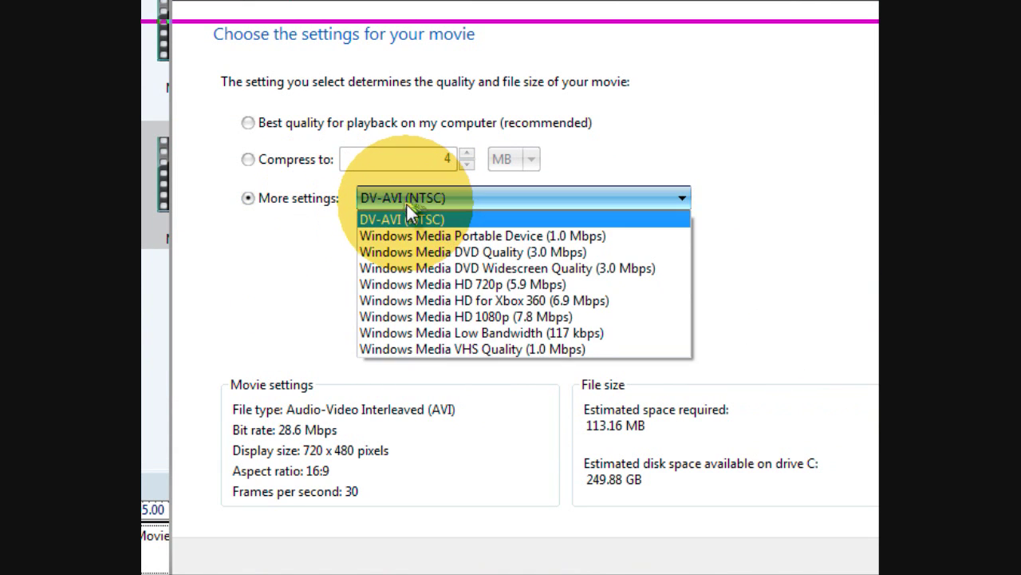
click(466, 287)
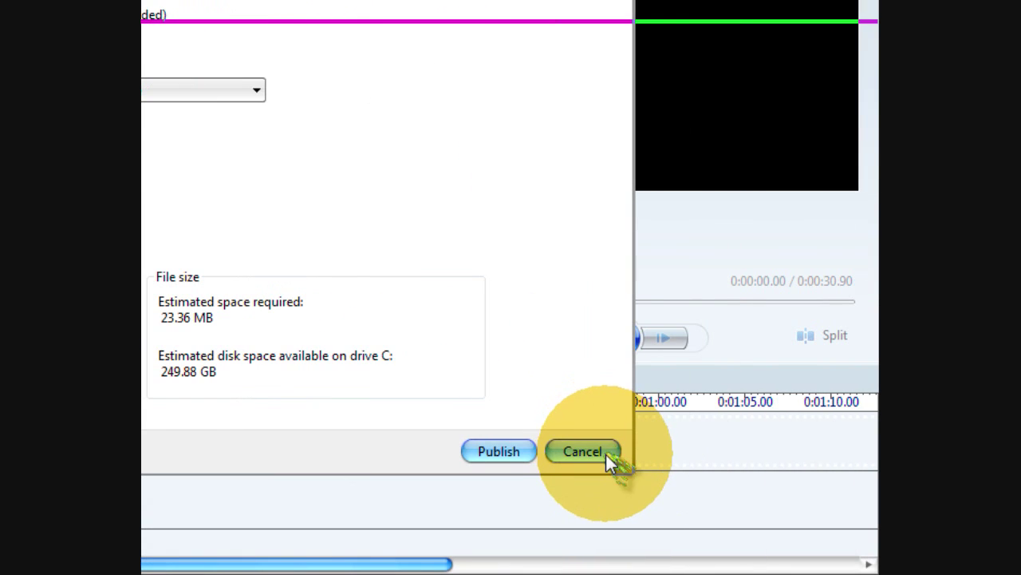
click(582, 452)
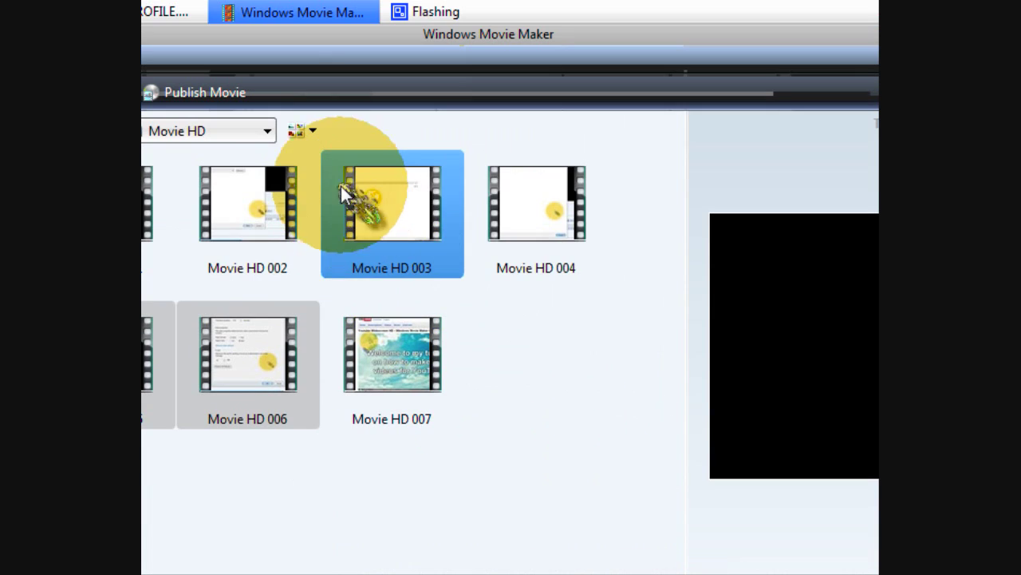
Step: Switch to the WMV-HD_PROFILE Firefox page, move the save prompt down, and visit the YouTube channel
click(397, 9)
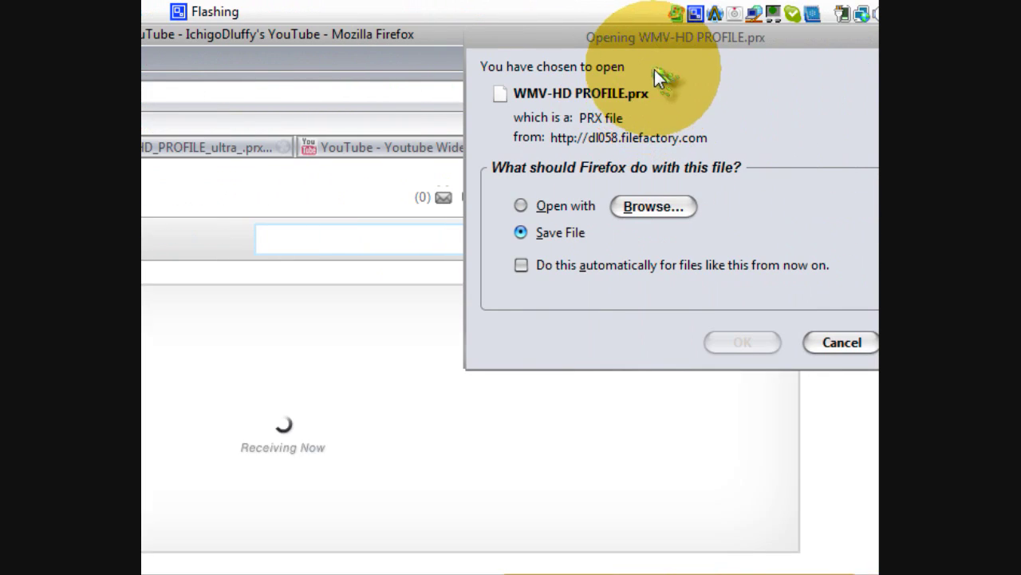
drag(647, 35, 522, 304)
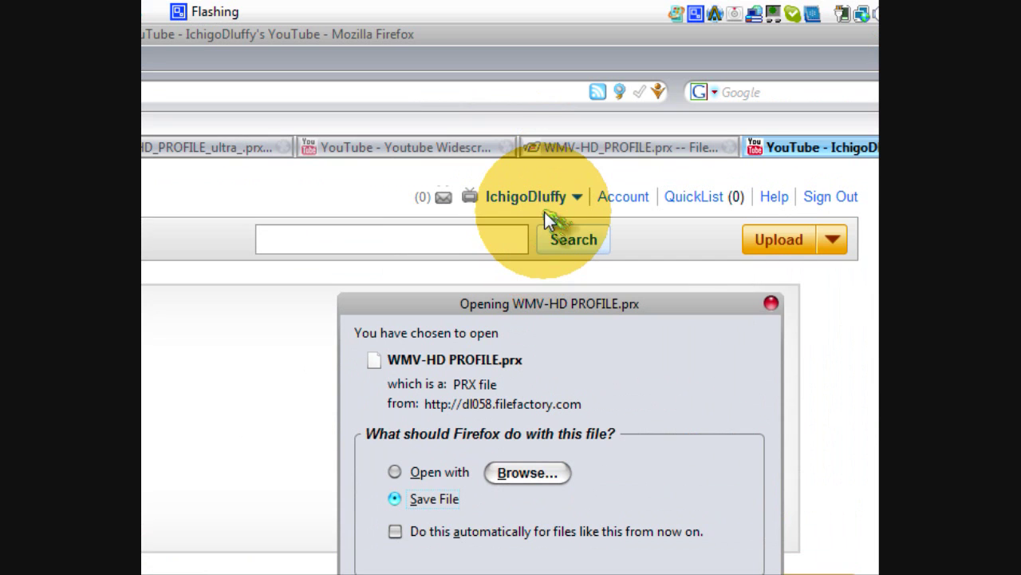
click(538, 201)
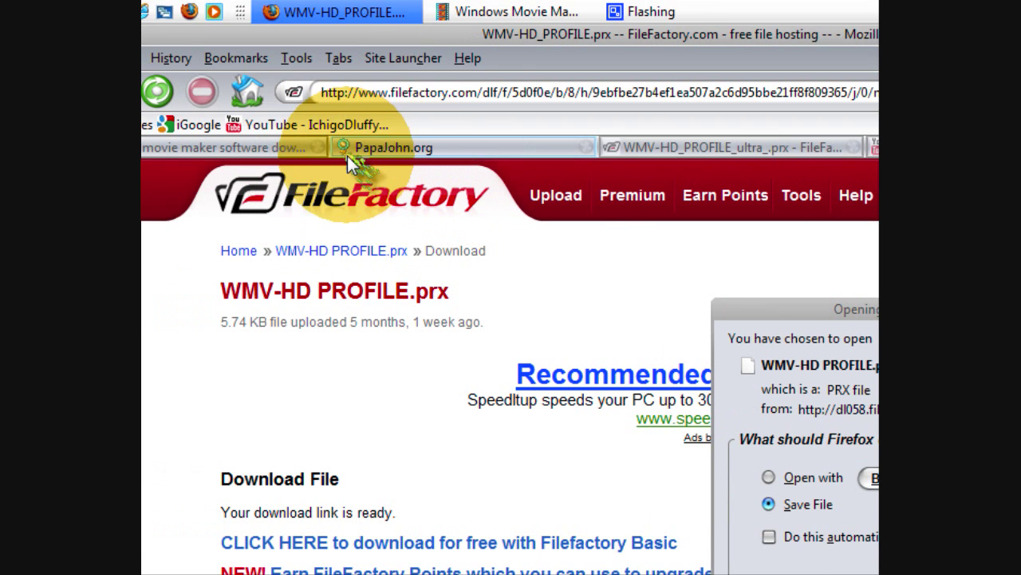
Step: Go from the CNET downloads page to PapaJohn.org's WMV-HD topic
click(152, 147)
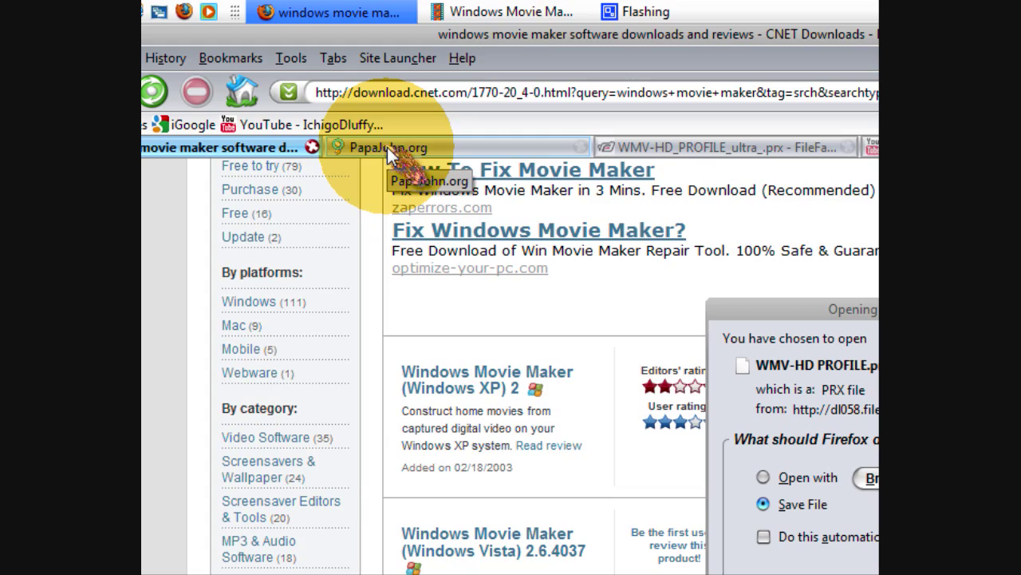
click(387, 147)
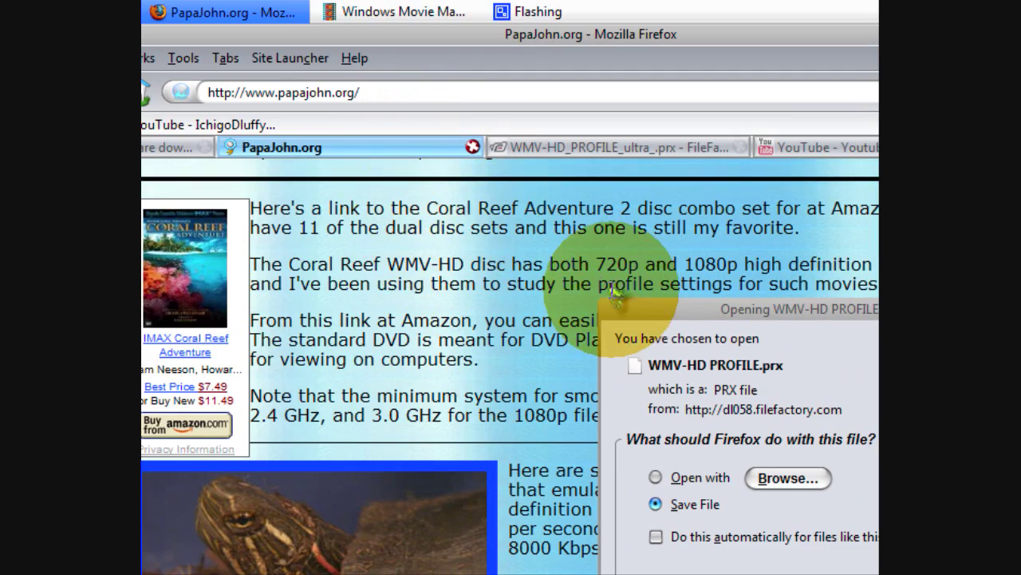
drag(614, 285, 621, 311)
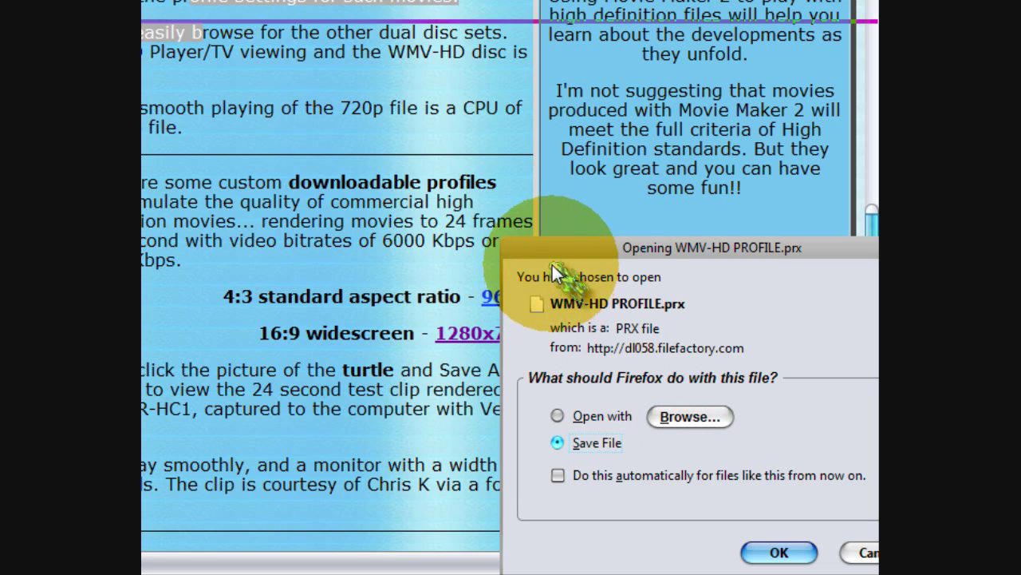
key(Return)
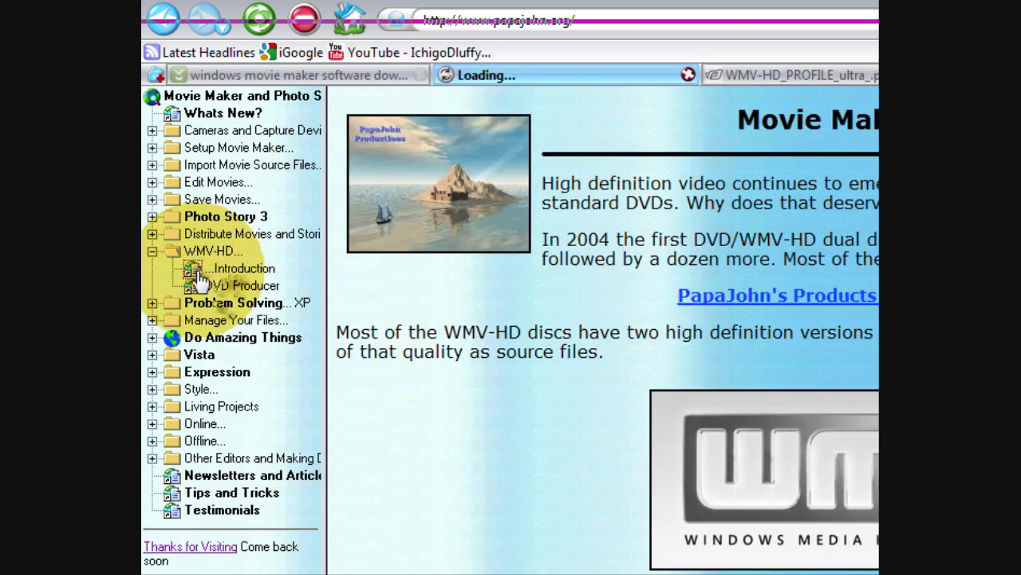
Step: Save the WMV-HD-1280x720.prx profile from PapaJohn.org and return to the FileFactory tab
scroll(876, 256, down, 1)
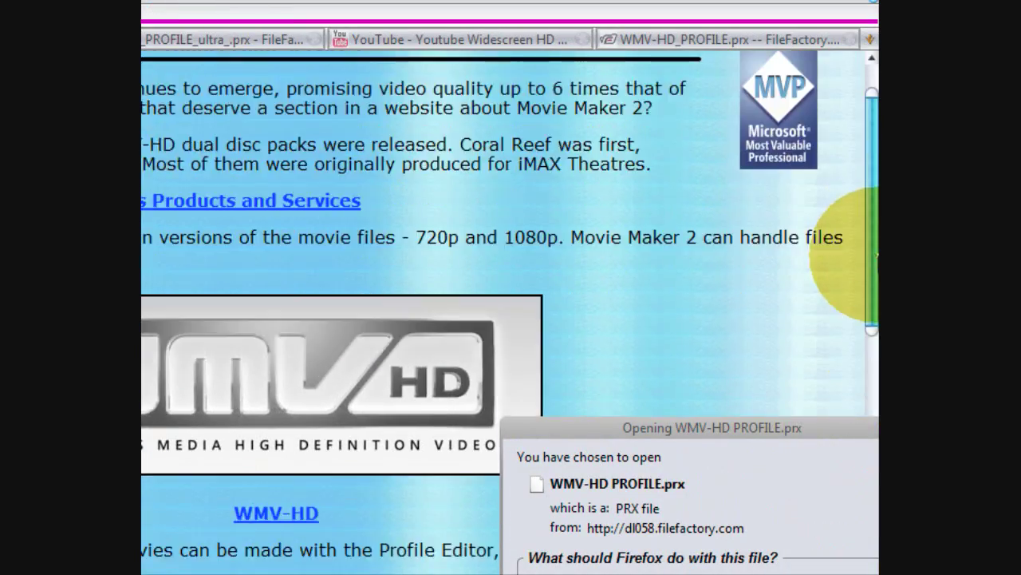
drag(876, 255, 871, 425)
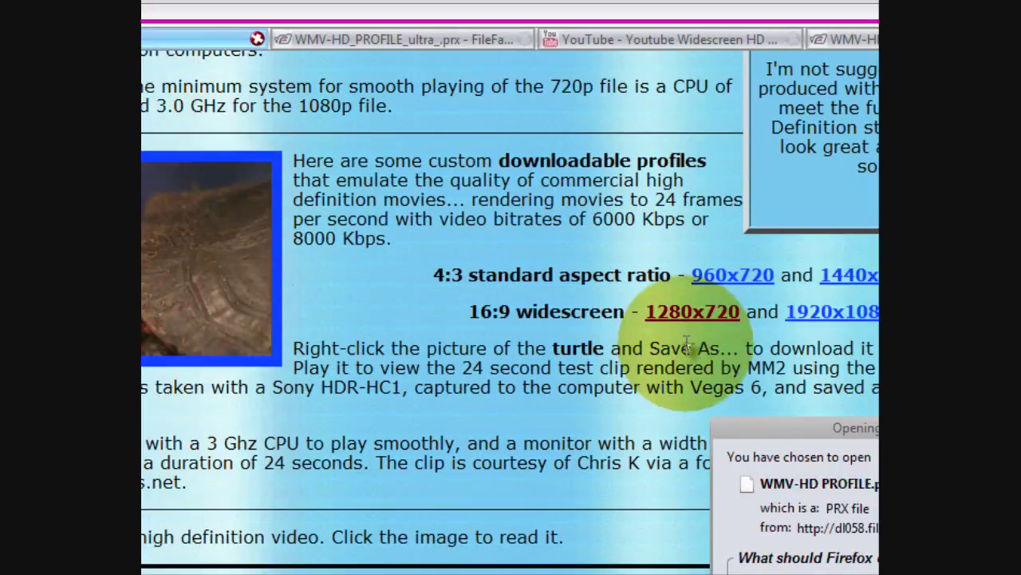
click(906, 431)
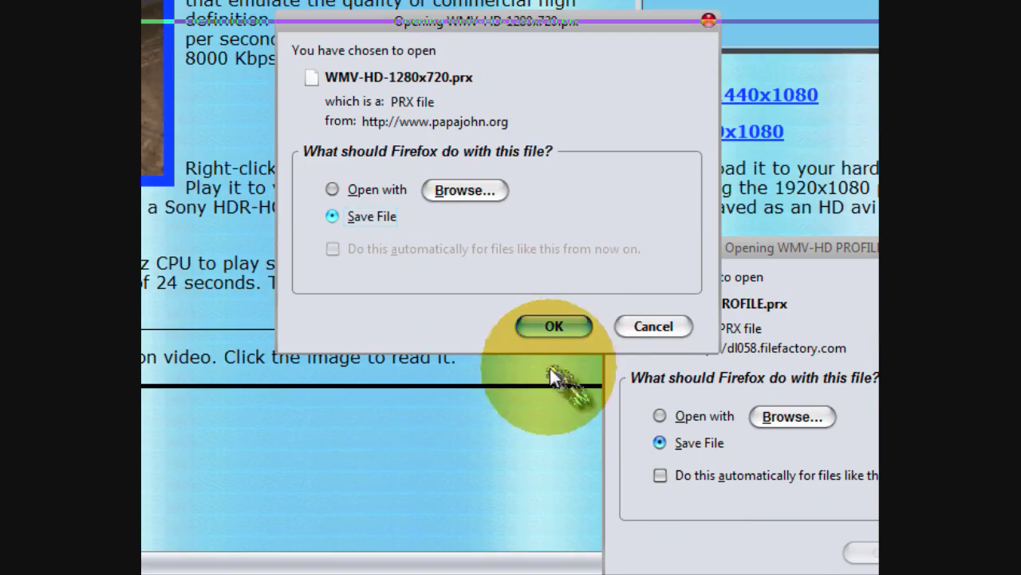
click(575, 323)
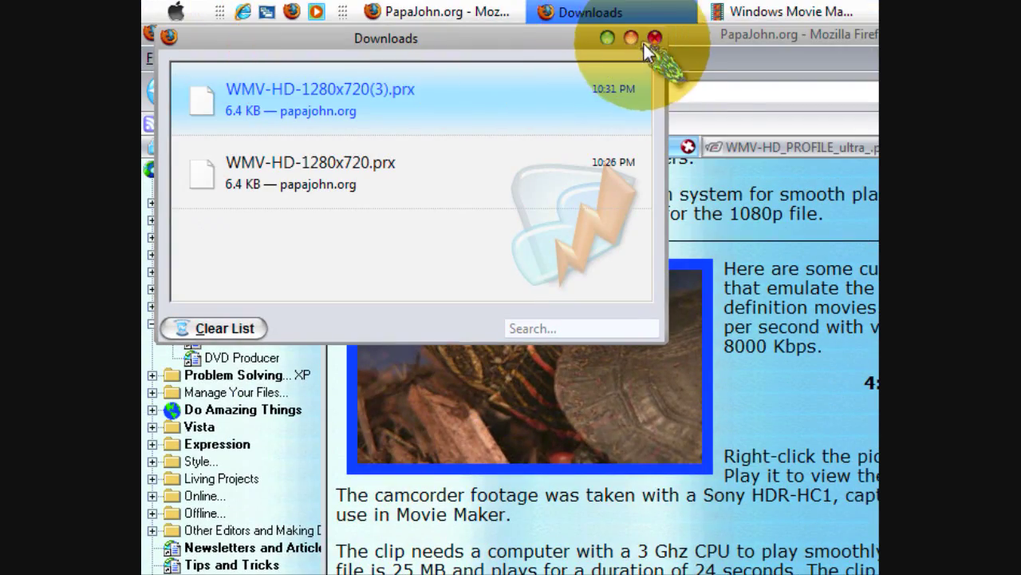
click(653, 40)
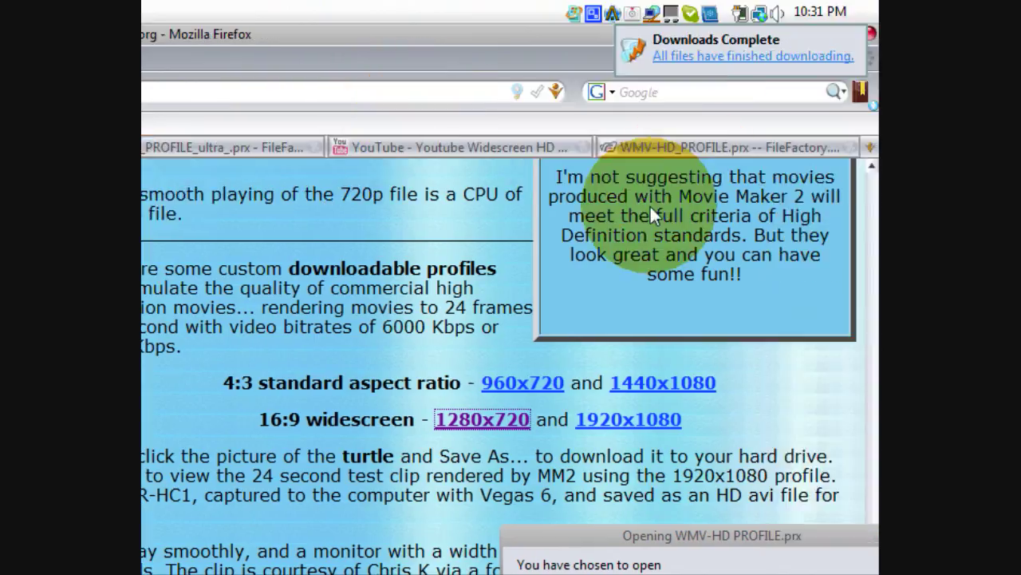
click(646, 148)
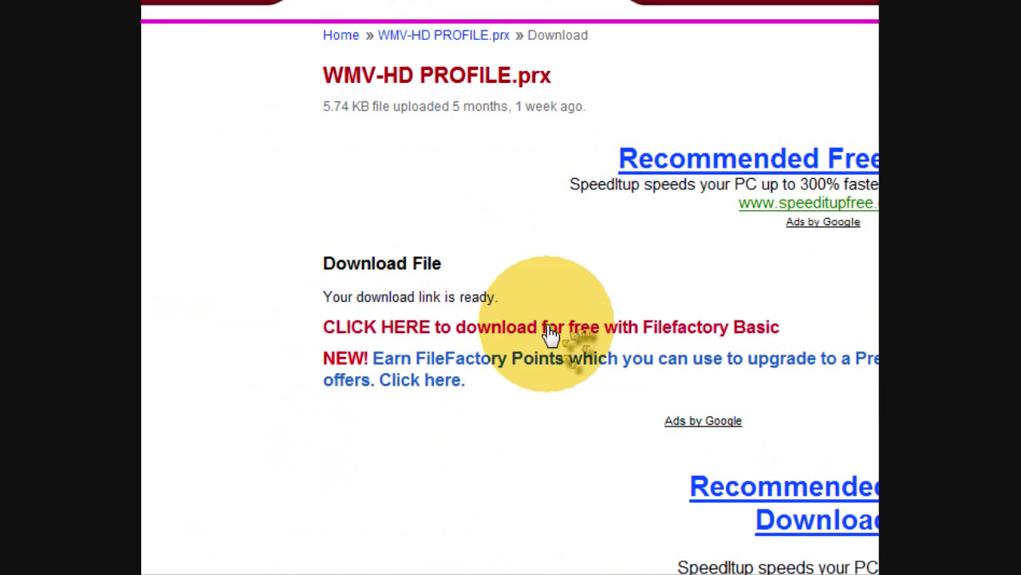
Step: Save WMV-HD PROFILE.prx, then start the free FileFactory download of the ultra profile
click(561, 330)
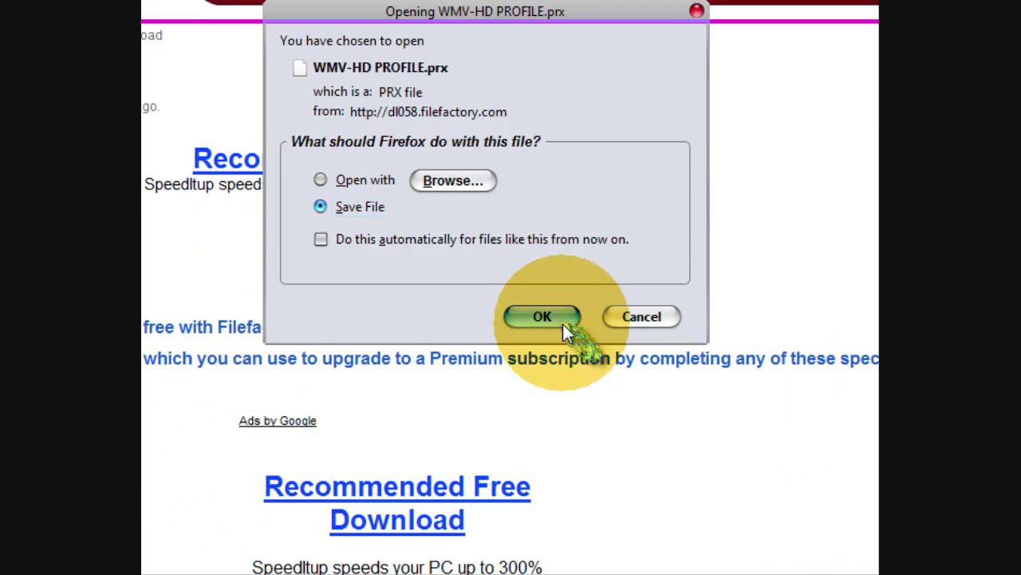
click(543, 317)
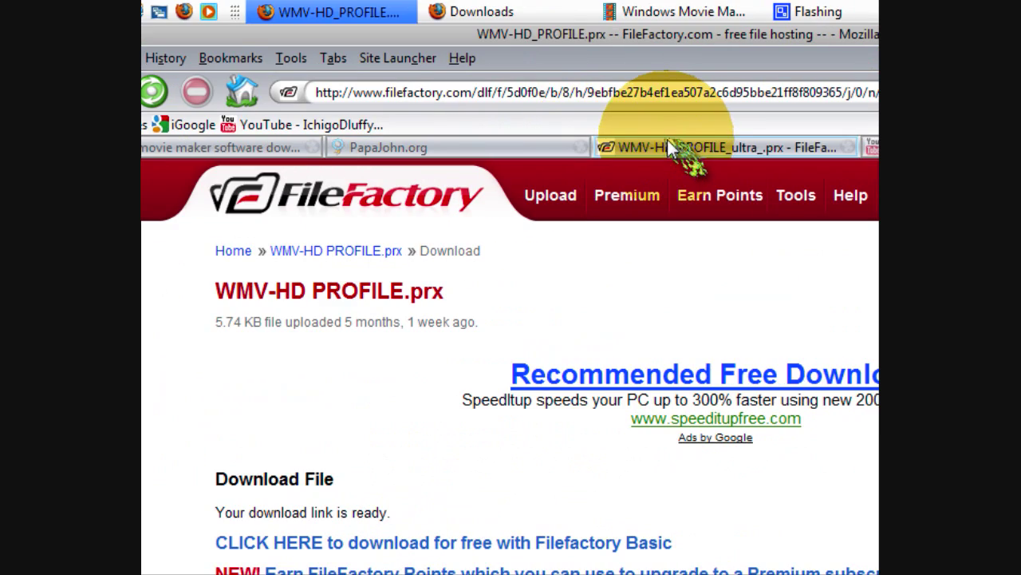
click(620, 147)
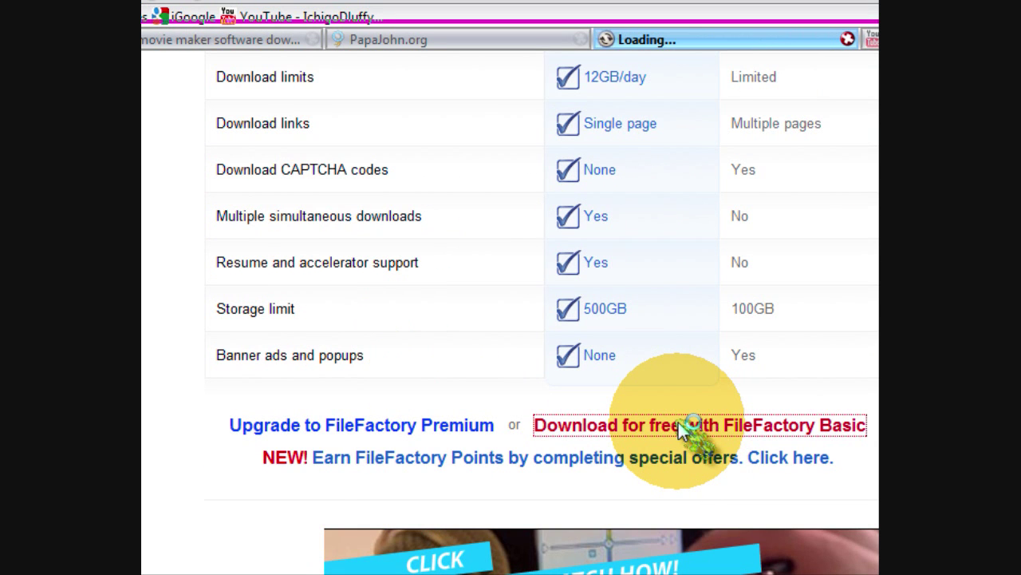
click(678, 422)
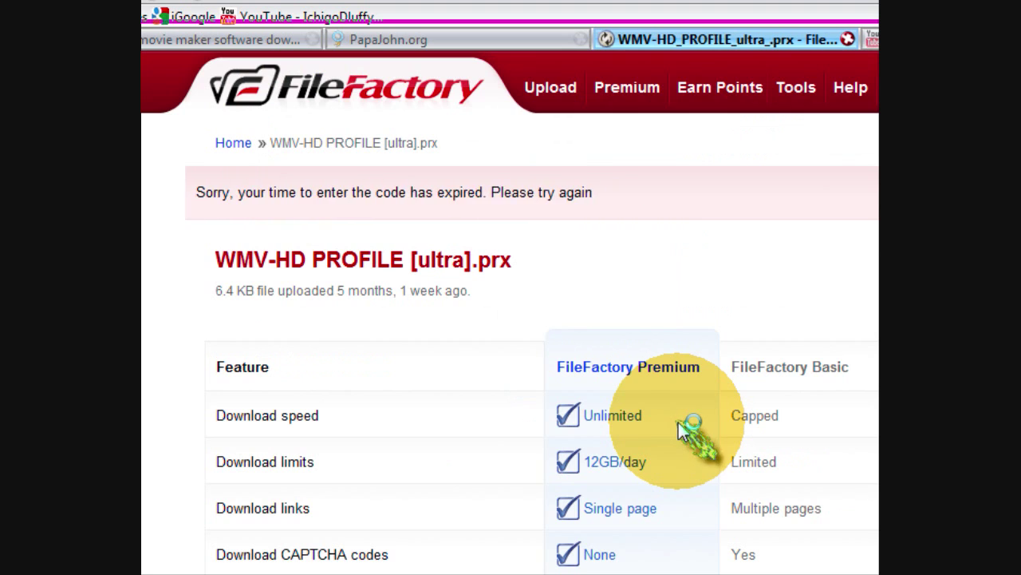
scroll(546, 302, down, 5)
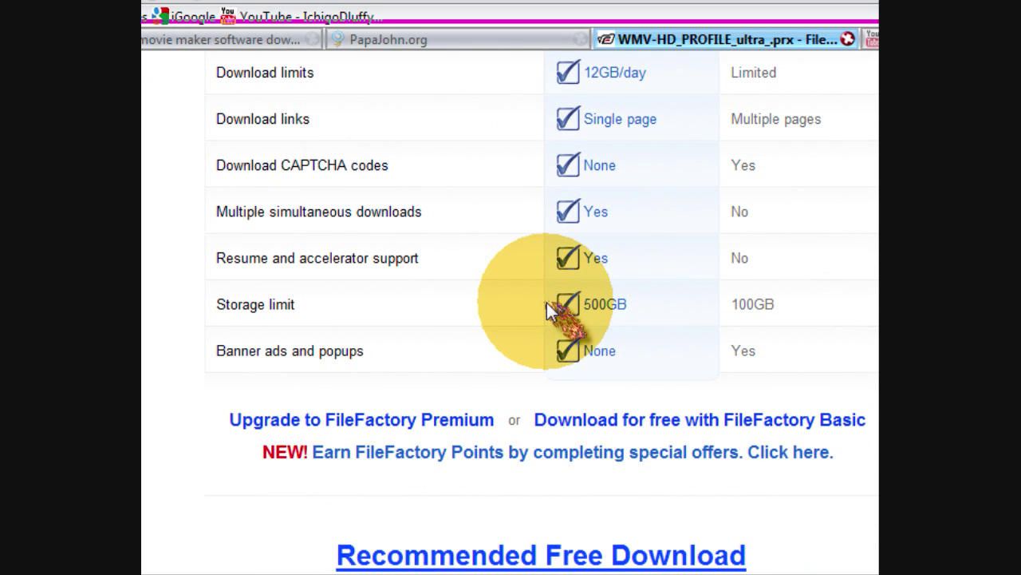
scroll(638, 433, down, 2)
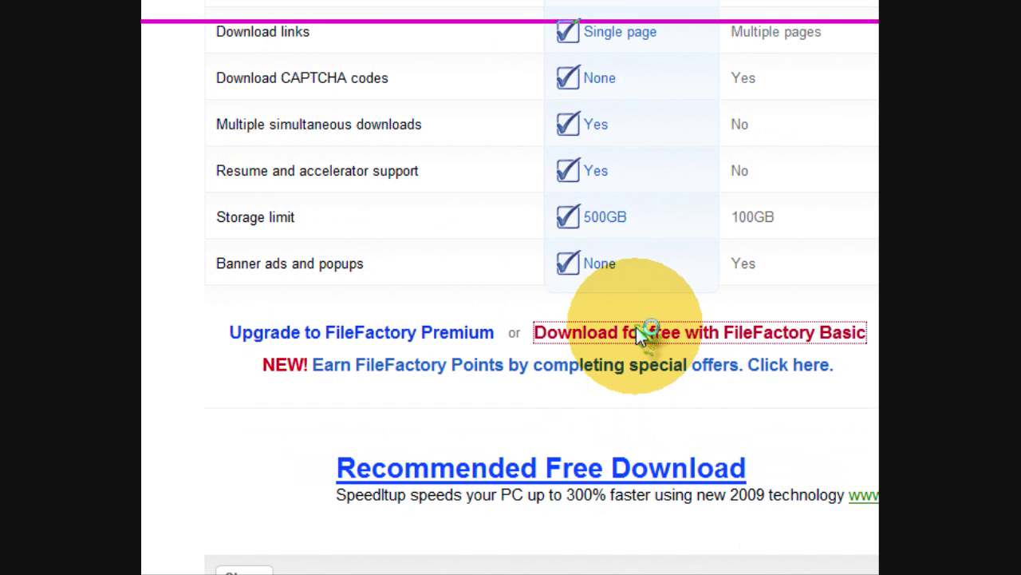
Step: Enter the captcha code and save WMV-HD PROFILE [ultra].prx
click(637, 330)
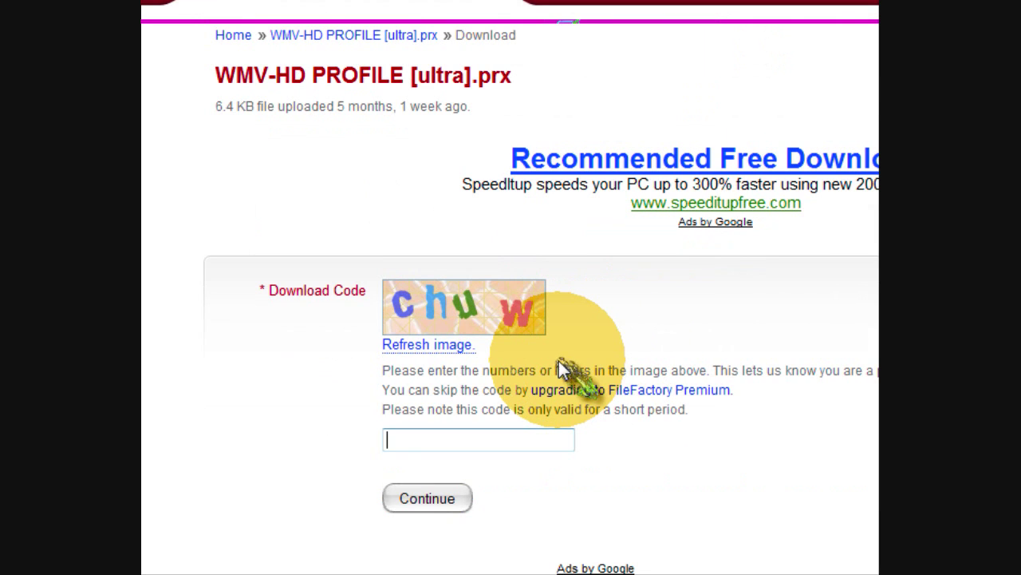
text(CHUE)
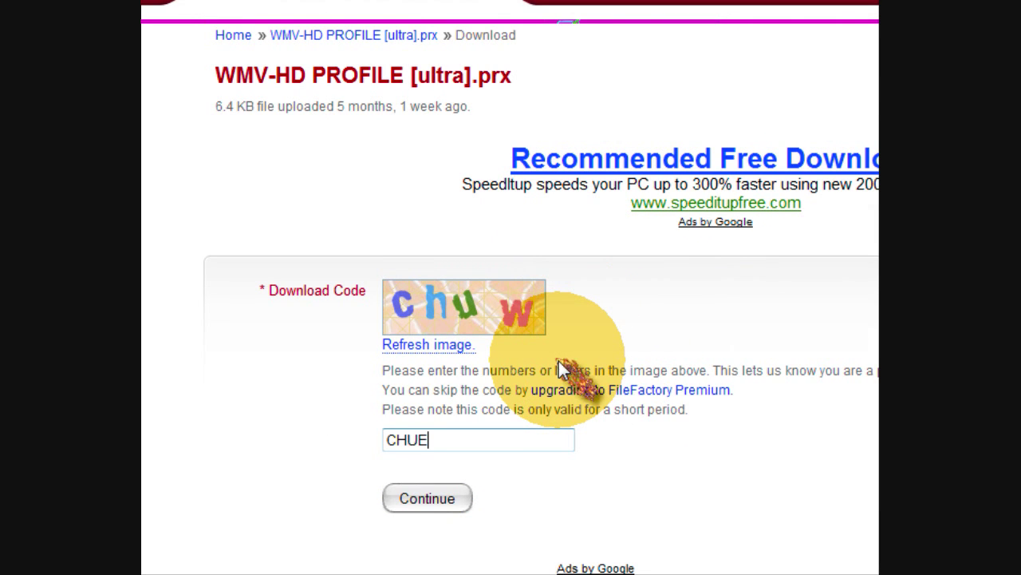
key(BackSpace)
text(W)
key(Return)
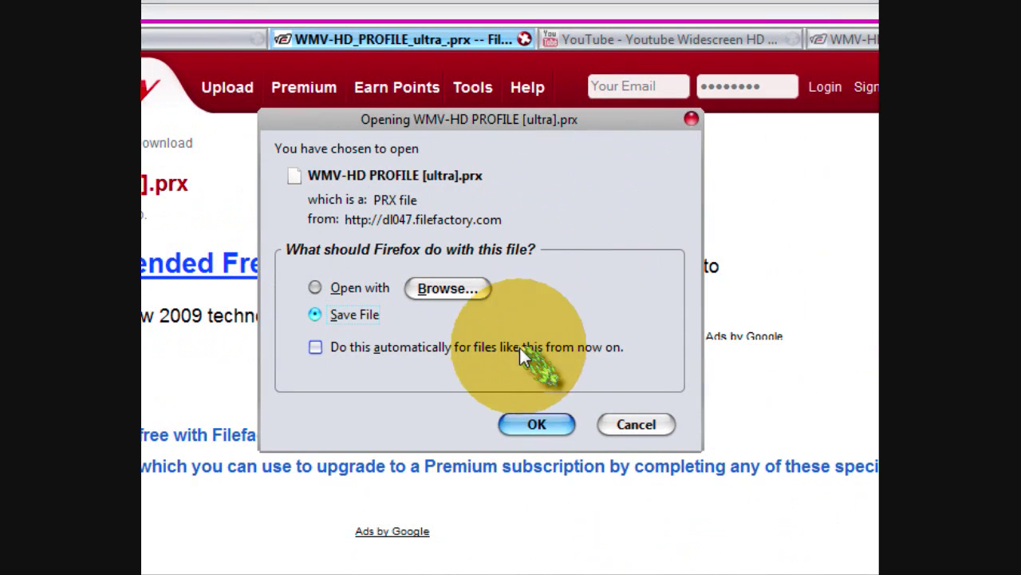
click(533, 424)
Step: Show Firefox's Downloads window listing the three .prx profiles
right_click(367, 12)
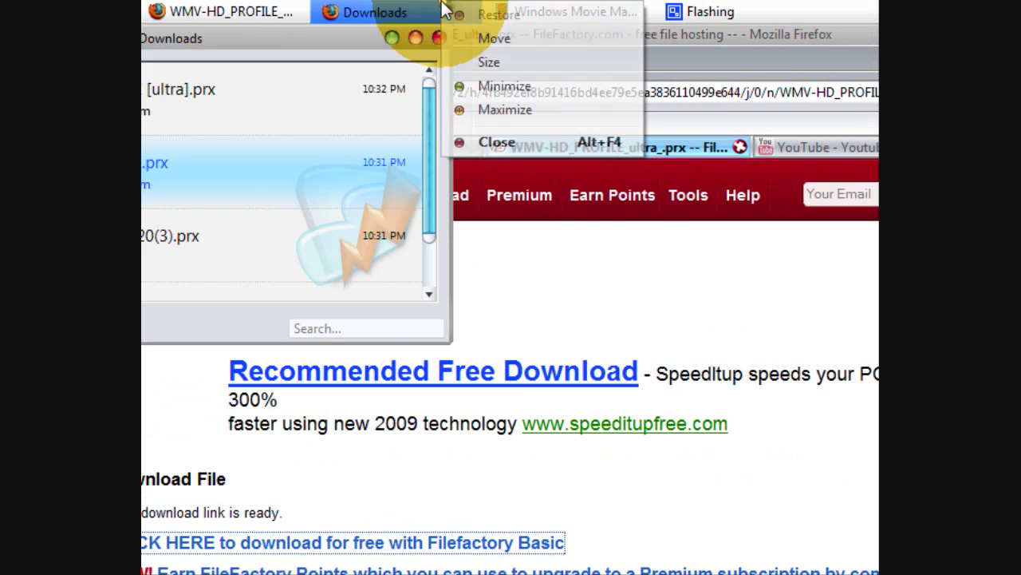
click(627, 408)
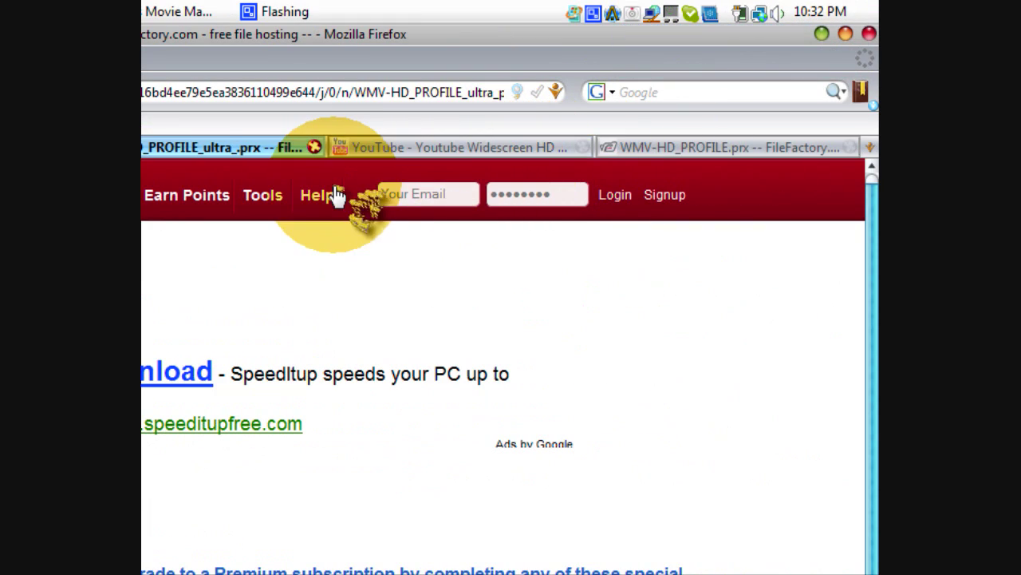
click(437, 9)
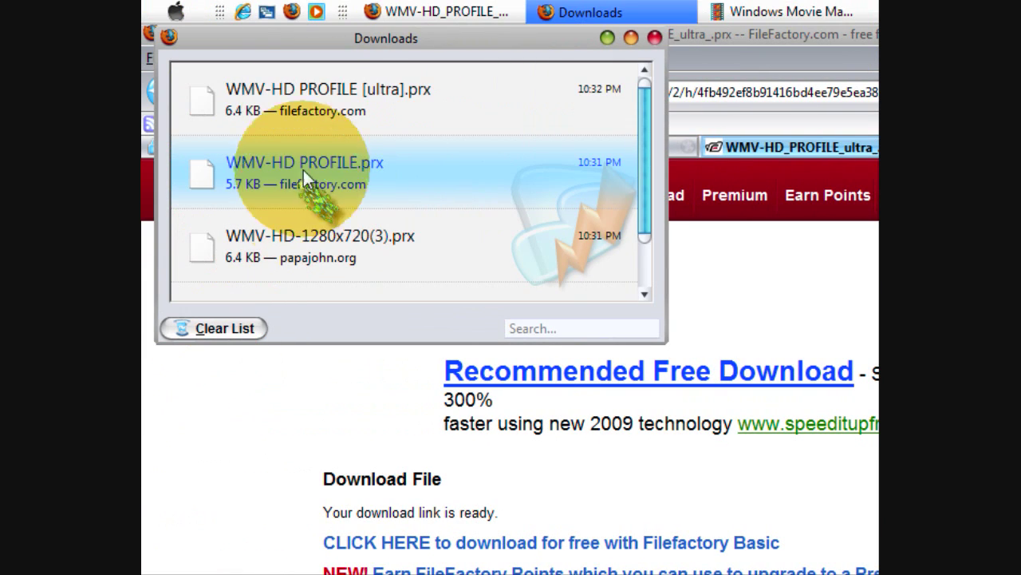
Step: Open the Downloads folder containing the newest downloaded profile and select its .prx files
right_click(311, 98)
click(340, 140)
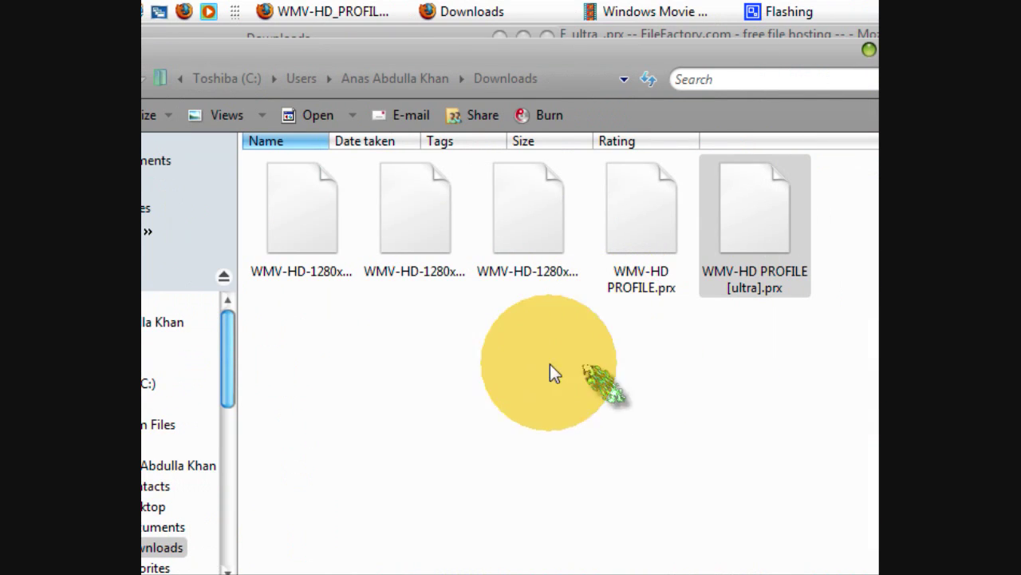
drag(396, 315, 886, 185)
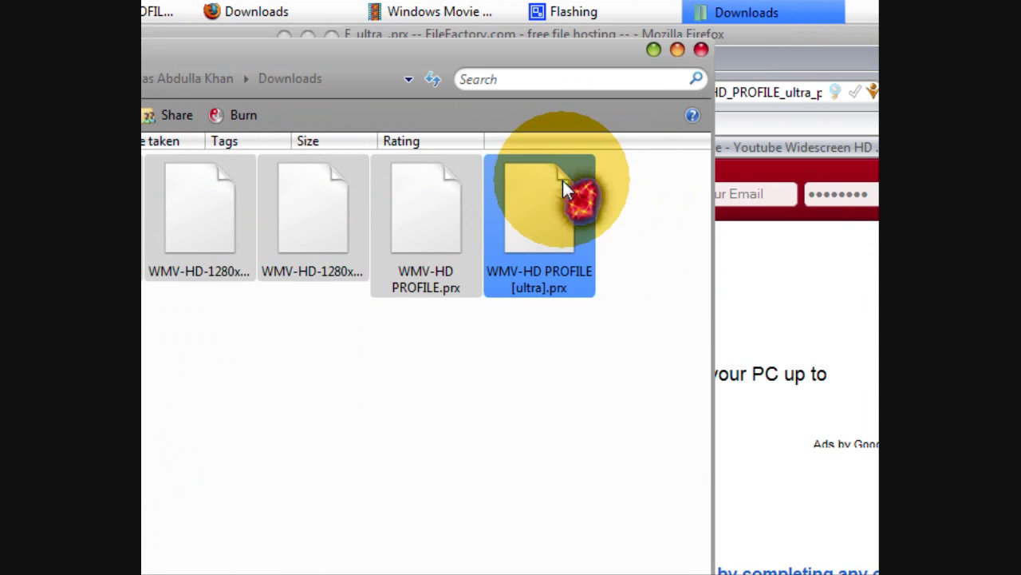
Step: Select the four WMV-HD .prx profile files and cut them
right_click(562, 181)
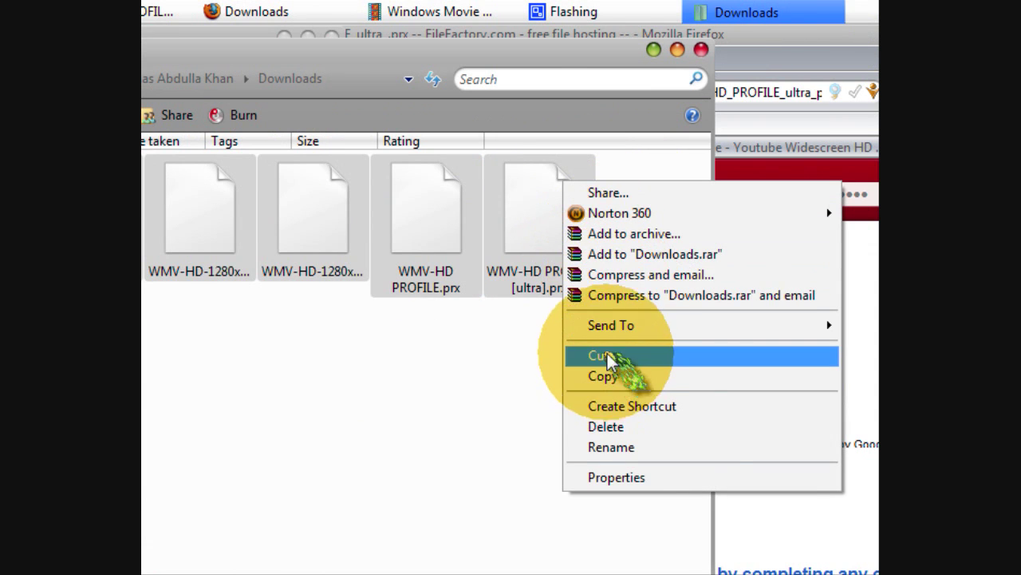
drag(193, 338, 279, 224)
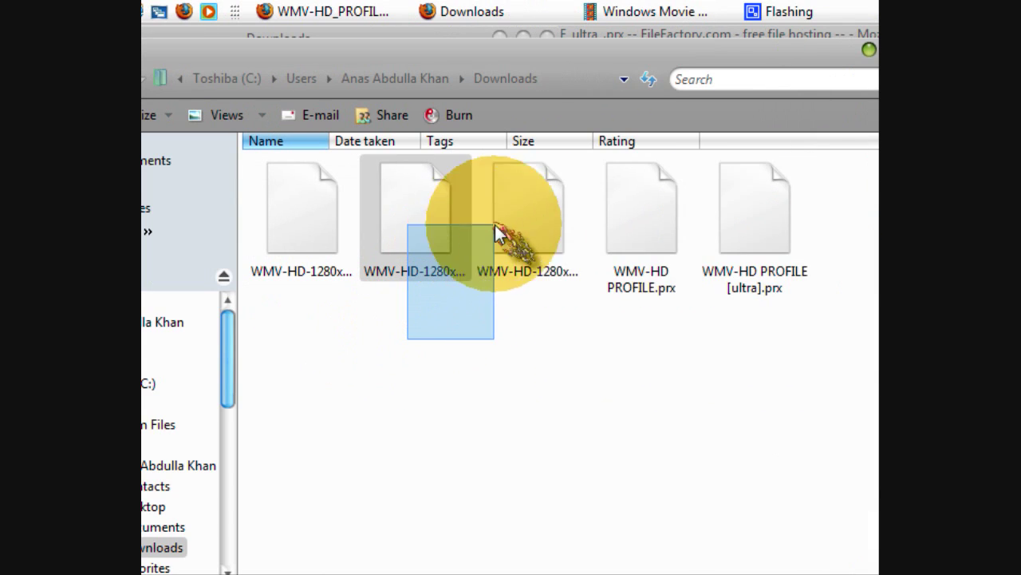
drag(494, 224, 747, 244)
drag(644, 246, 648, 244)
right_click(614, 224)
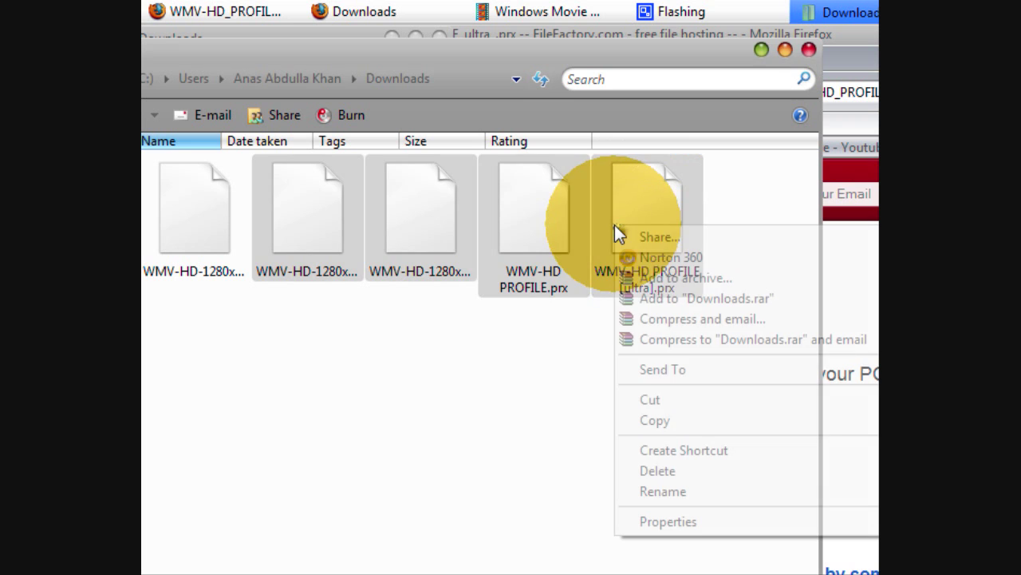
click(677, 405)
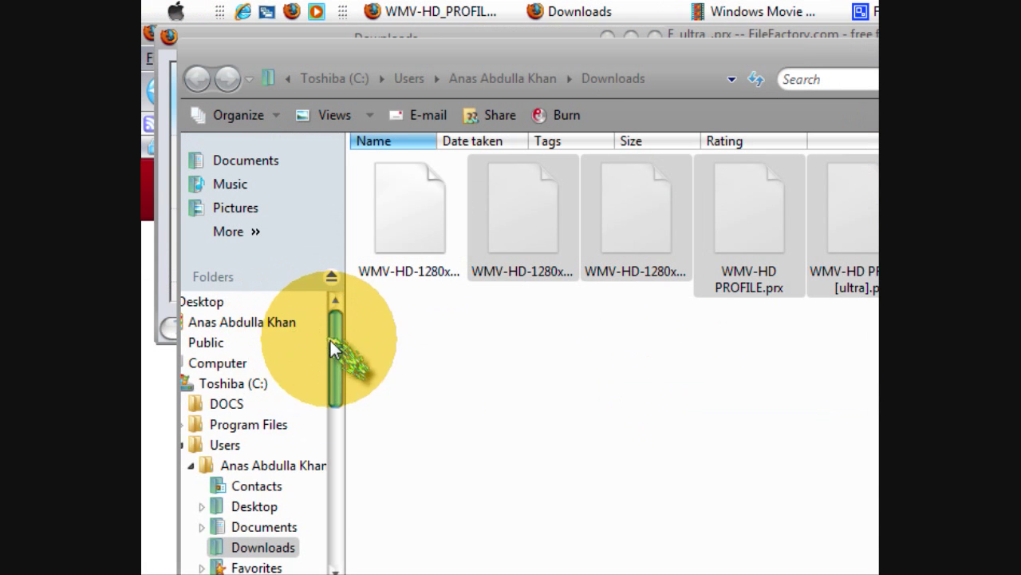
Step: Navigate the folder tree to Computer and select the Toshiba (C:) drive
drag(124, 346, 127, 443)
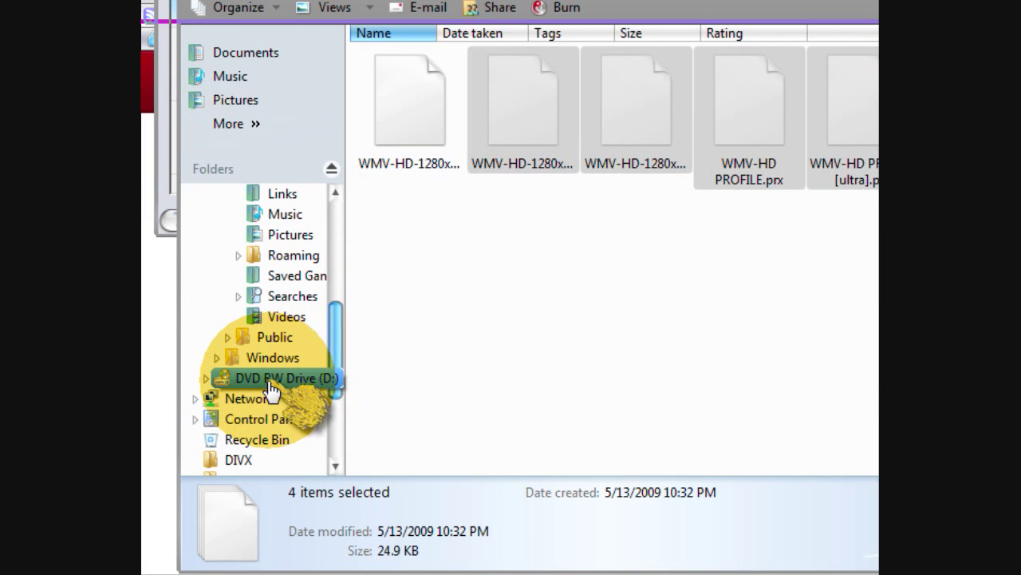
drag(333, 368, 343, 168)
click(229, 197)
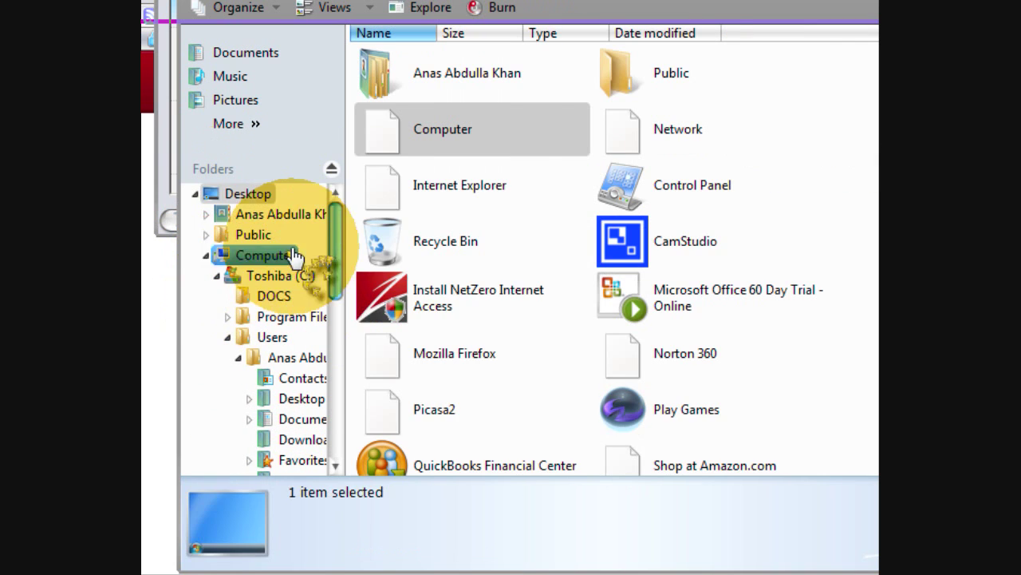
drag(334, 228, 331, 348)
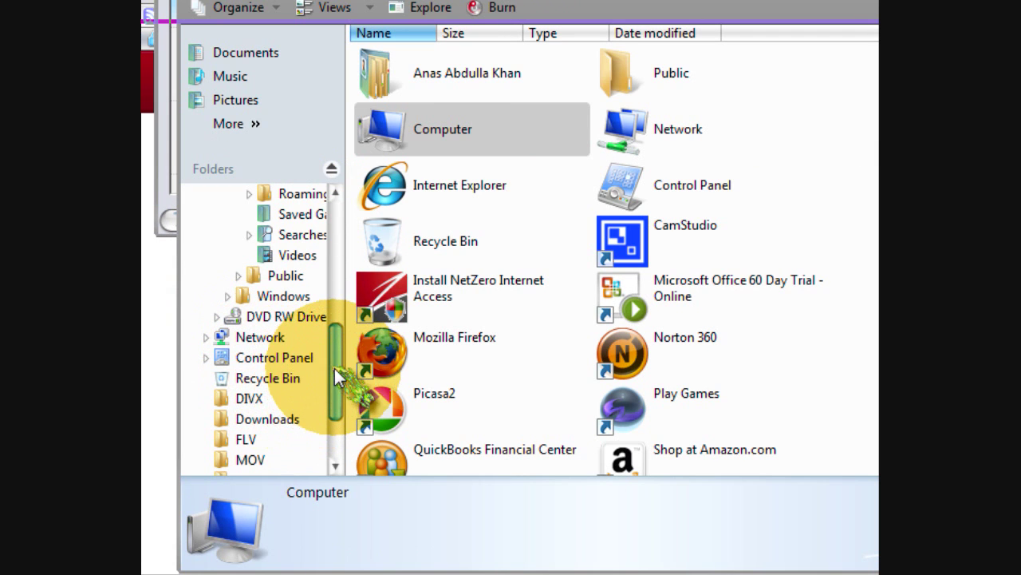
drag(334, 368, 325, 263)
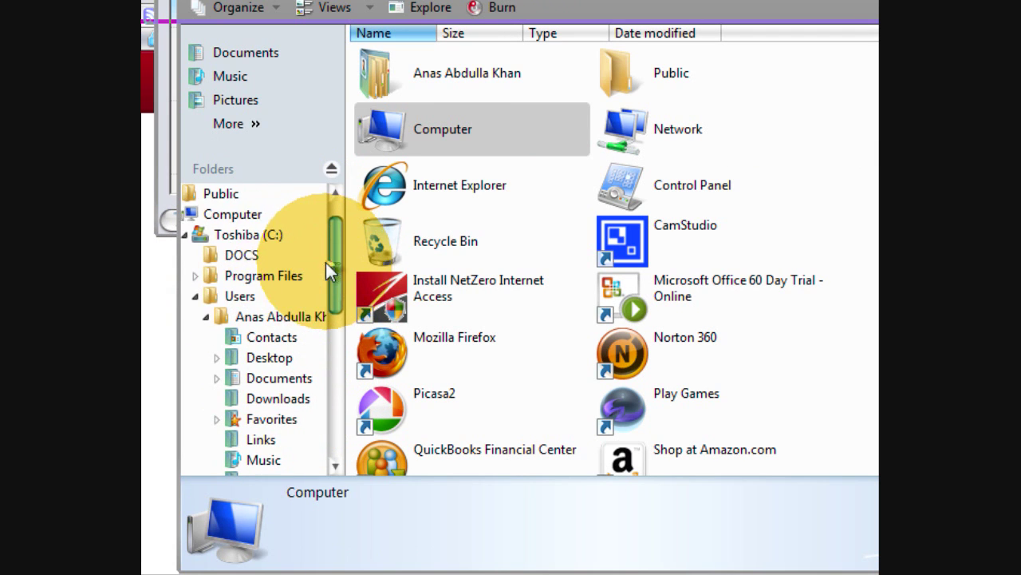
click(252, 221)
click(411, 227)
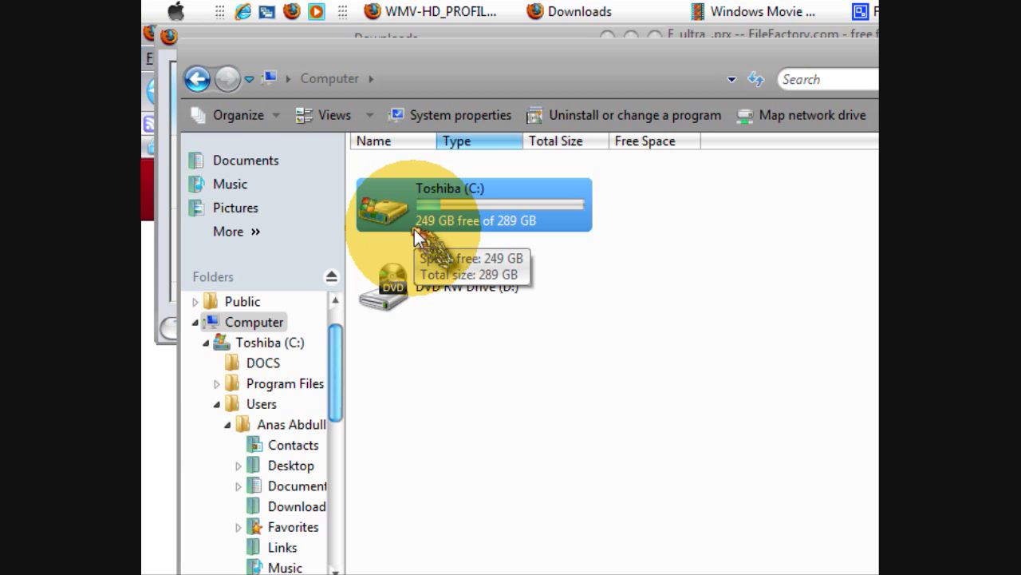
Step: Open Toshiba (C:), then Program Files, then the Movie Maker folder
double_click(414, 229)
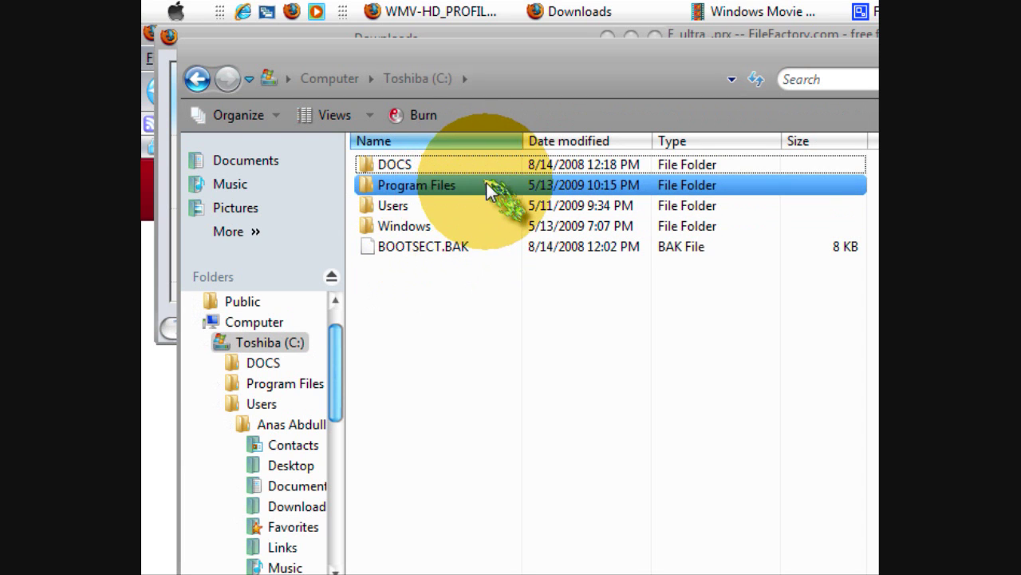
double_click(486, 186)
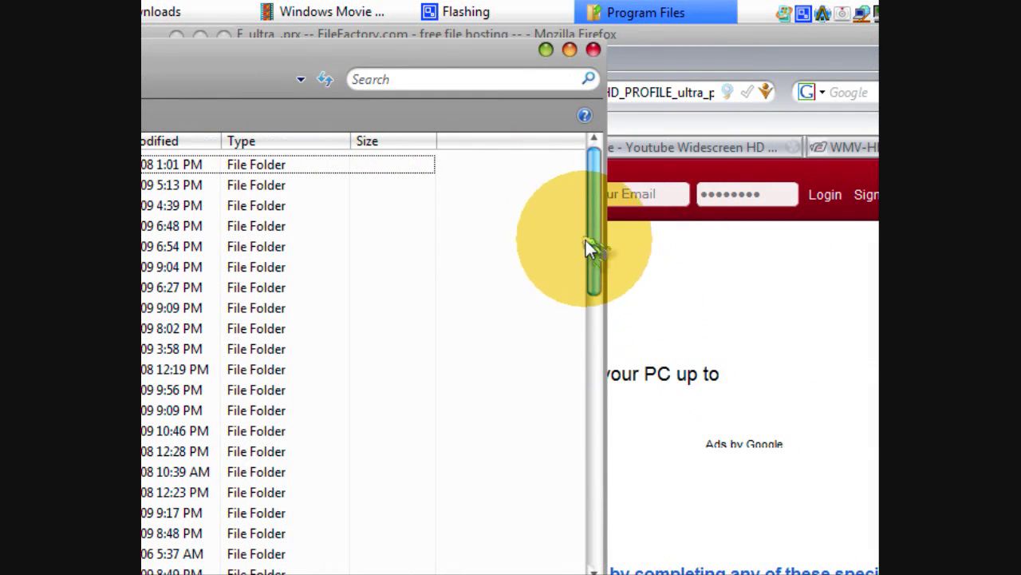
drag(589, 248, 630, 377)
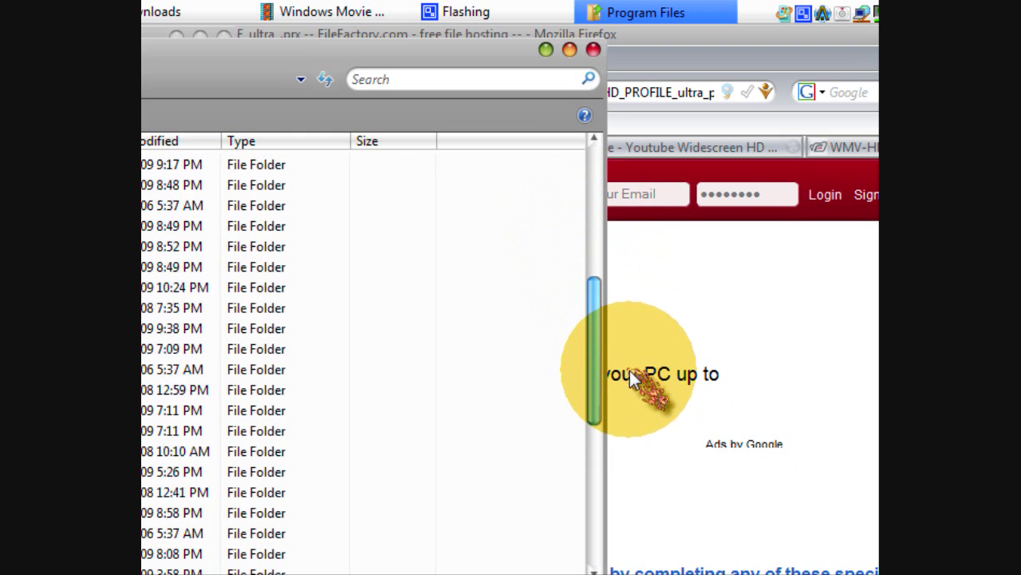
click(260, 327)
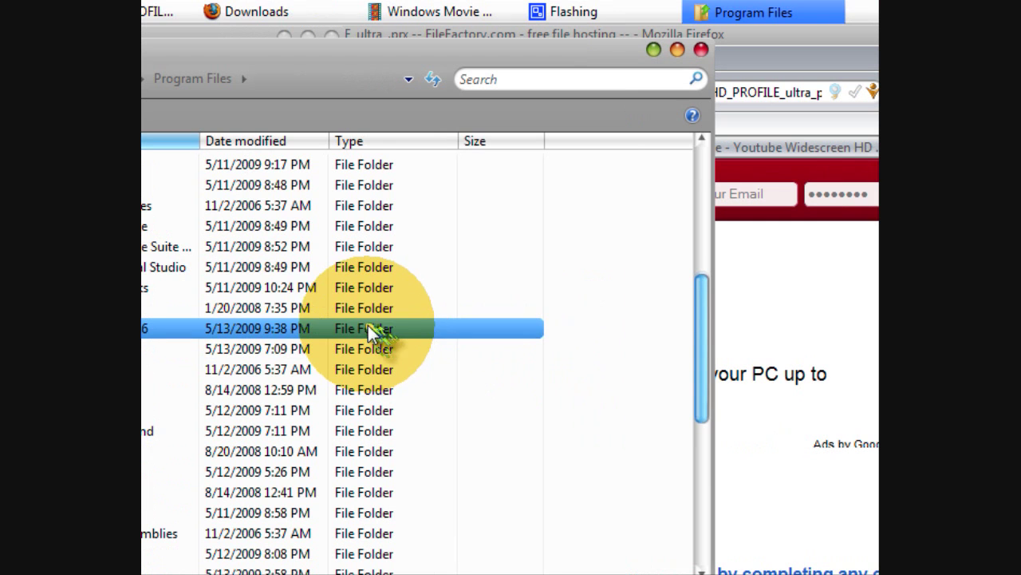
double_click(357, 310)
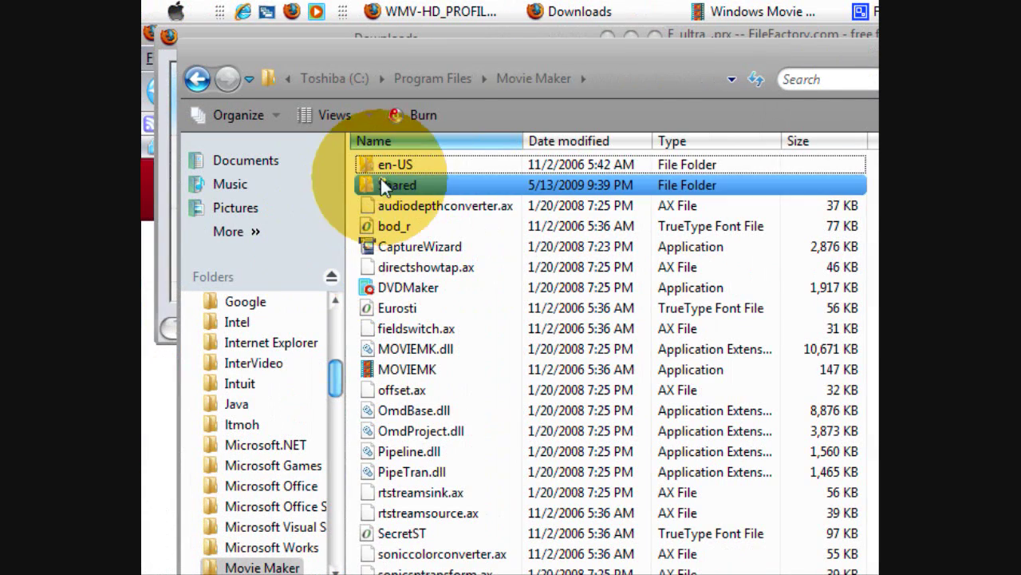
Step: Open Movie Maker's Shared folder and bring up its context menu
double_click(402, 188)
click(527, 188)
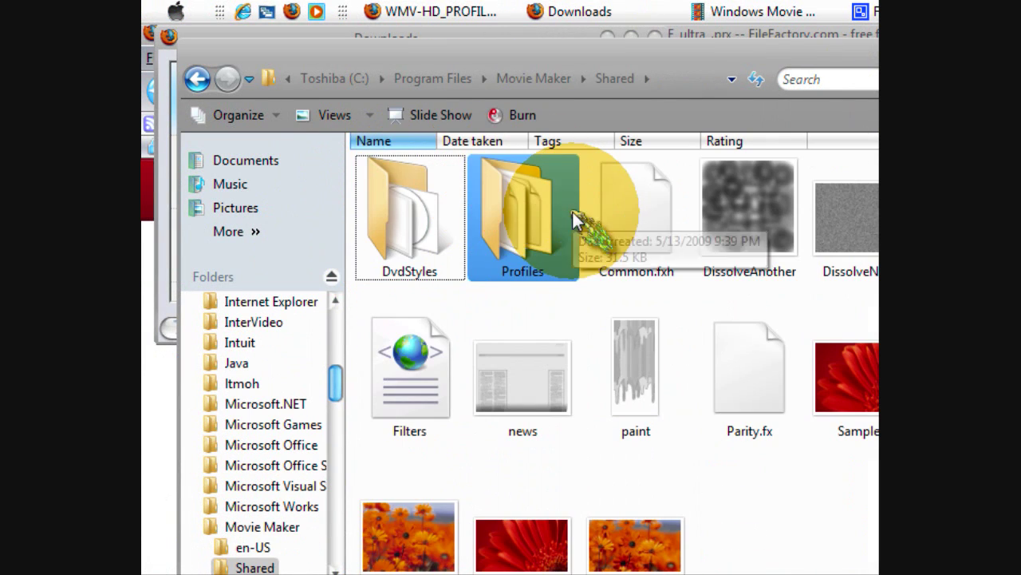
click(870, 444)
click(624, 375)
right_click(624, 375)
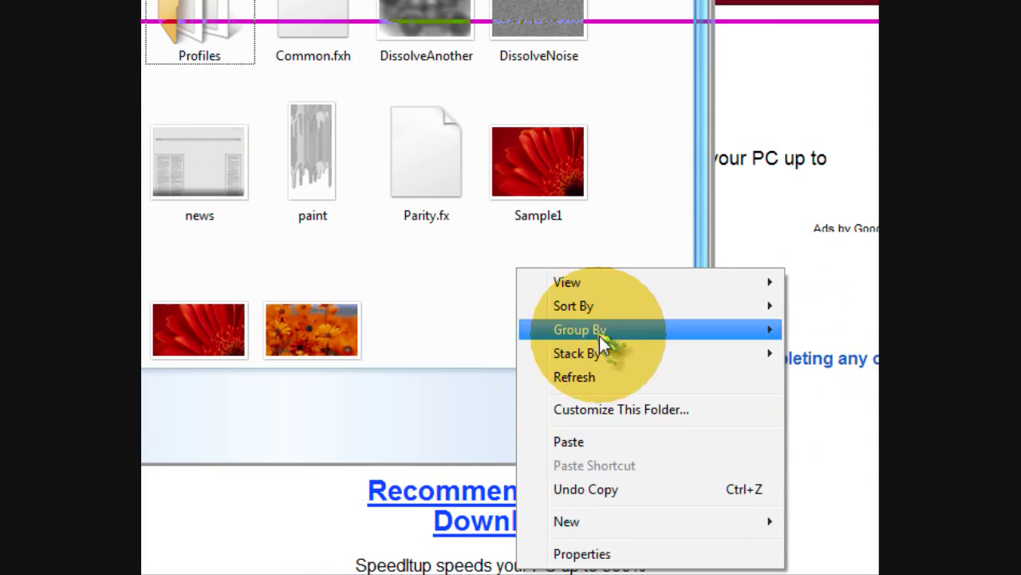
Step: Open the Profiles folder and bring up its paste options in empty space
mouse_move(640, 453)
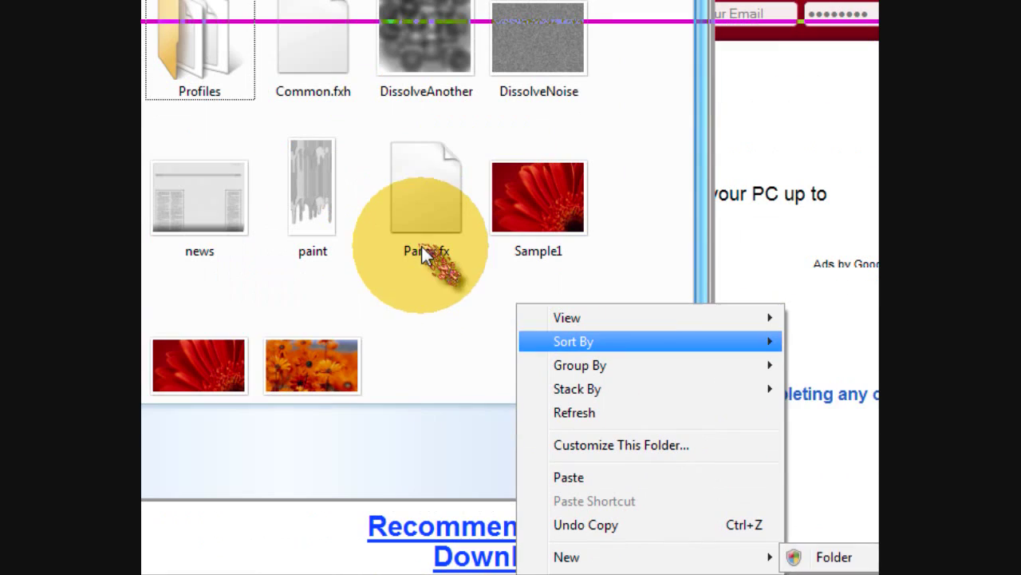
click(431, 300)
click(196, 37)
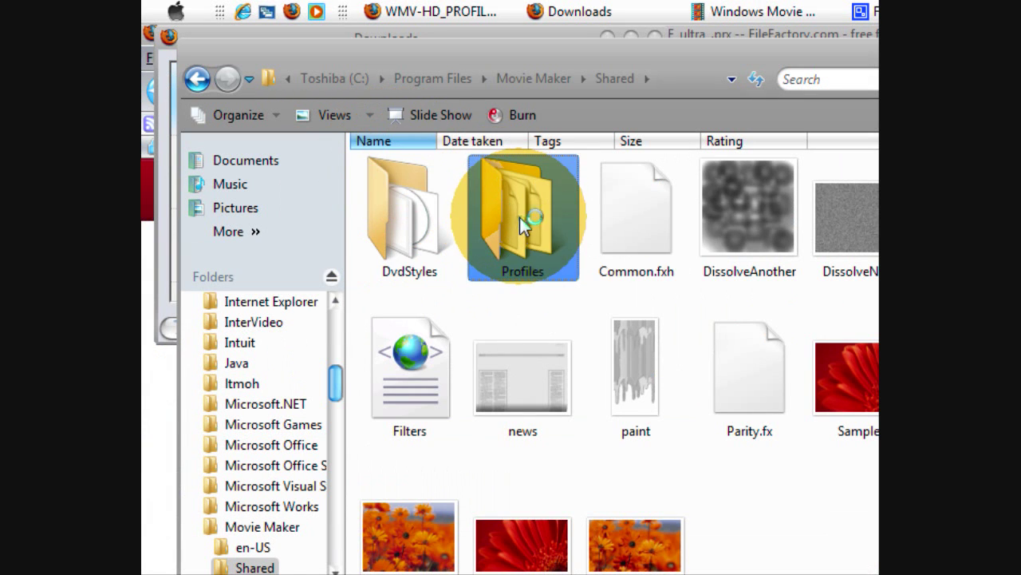
double_click(519, 217)
click(466, 316)
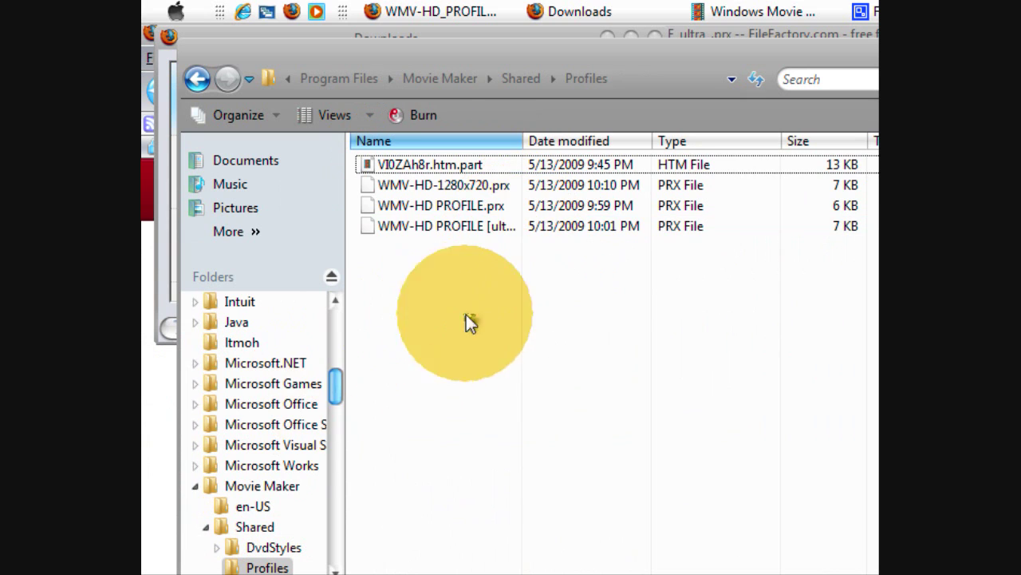
click(495, 228)
click(366, 397)
right_click(405, 390)
drag(402, 256, 440, 388)
right_click(440, 388)
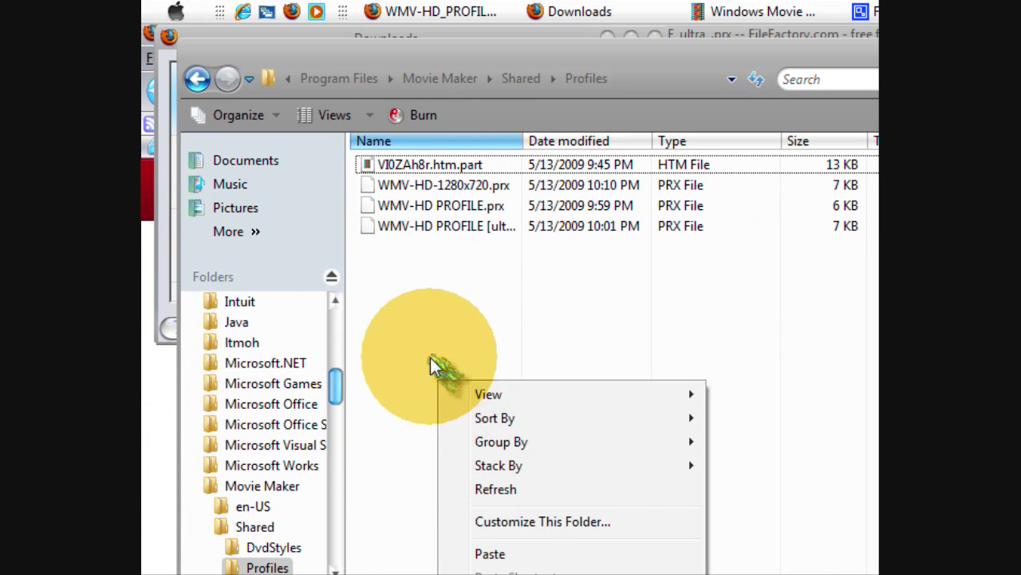
Step: Paste the downloaded .prx profiles into Profiles, replacing the ultra, WMV-HD-1280x720 and WMV-HD PROFILE copies
click(445, 360)
right_click(451, 351)
click(534, 413)
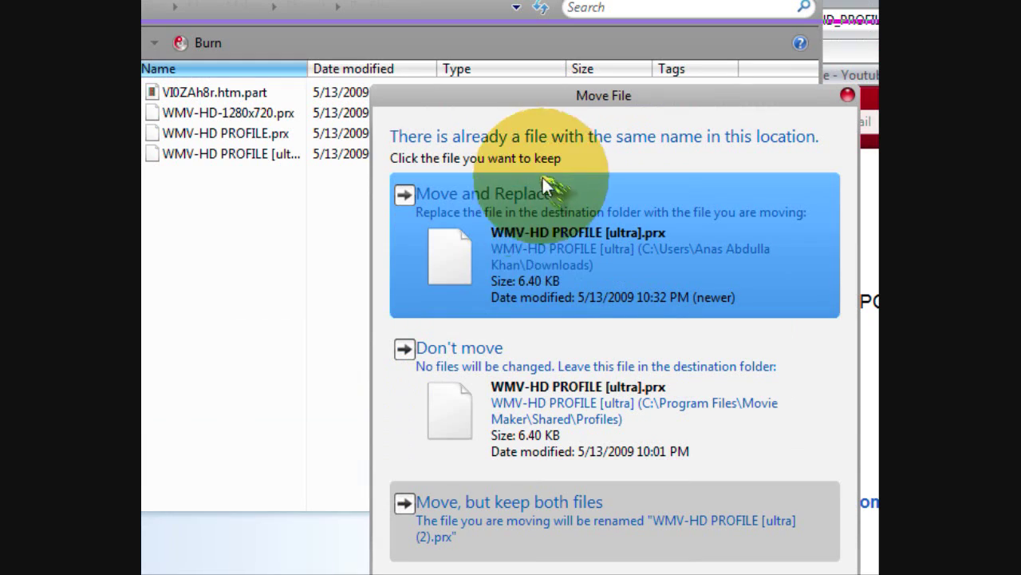
click(482, 281)
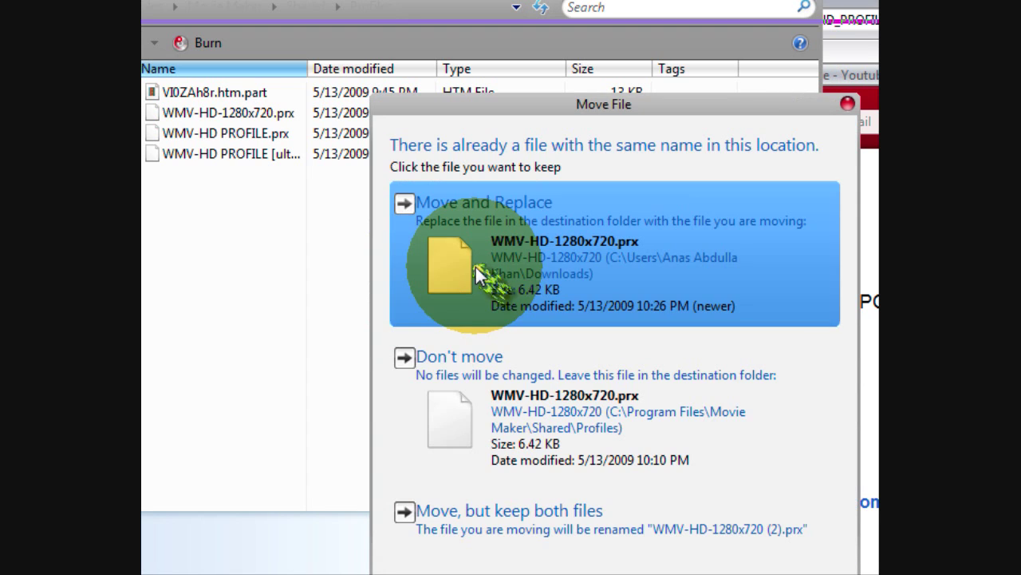
click(476, 267)
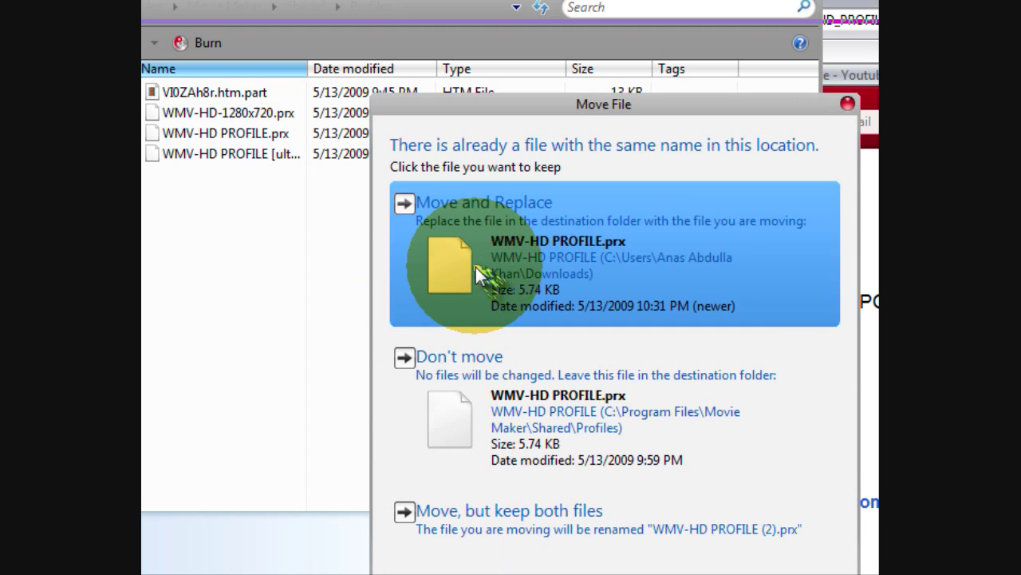
click(476, 266)
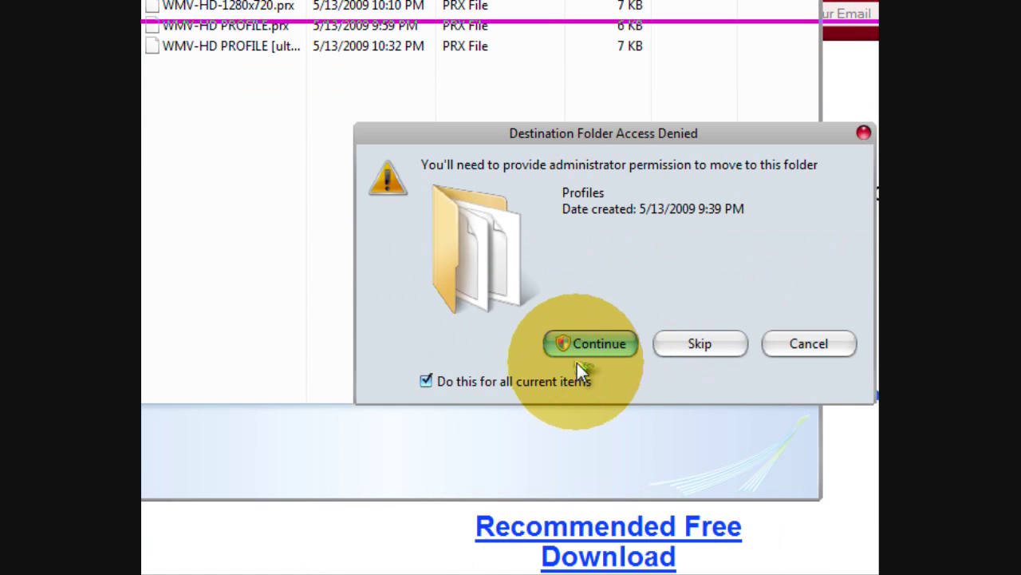
click(595, 451)
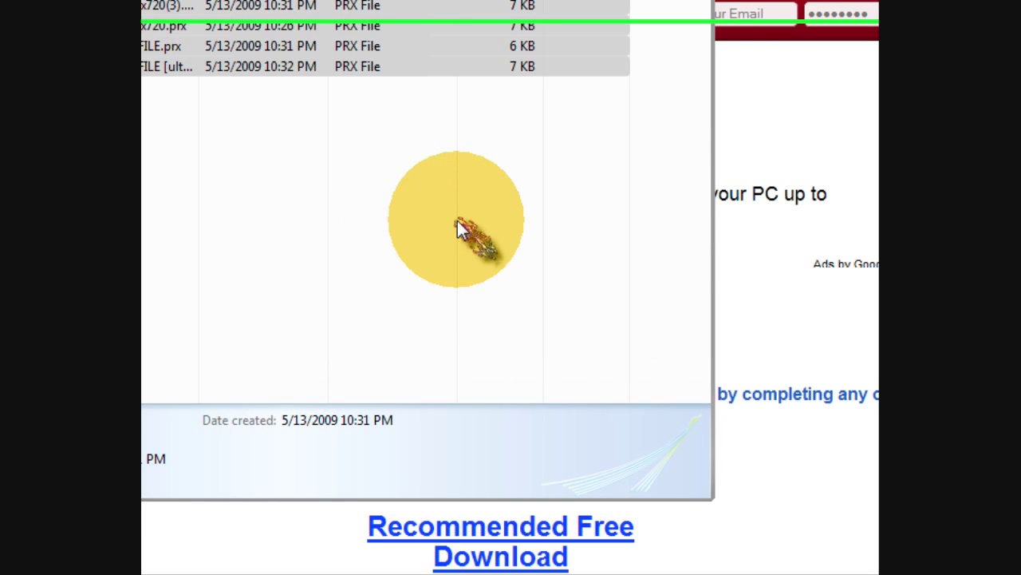
click(287, 64)
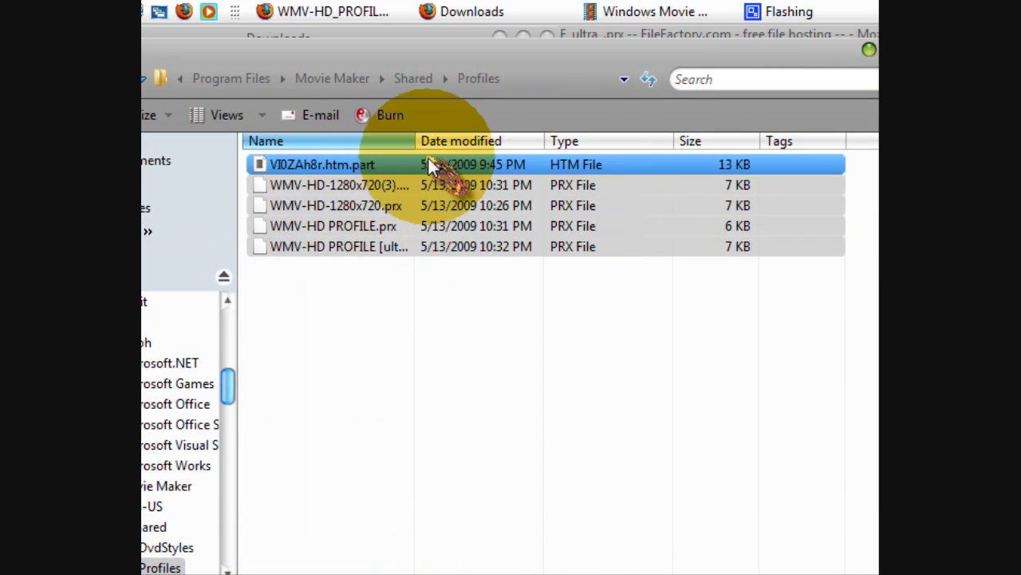
Step: Close Explorer, start Windows Movie Maker from All Programs, and drag Movie HD 002 before Movie HD 005
click(593, 50)
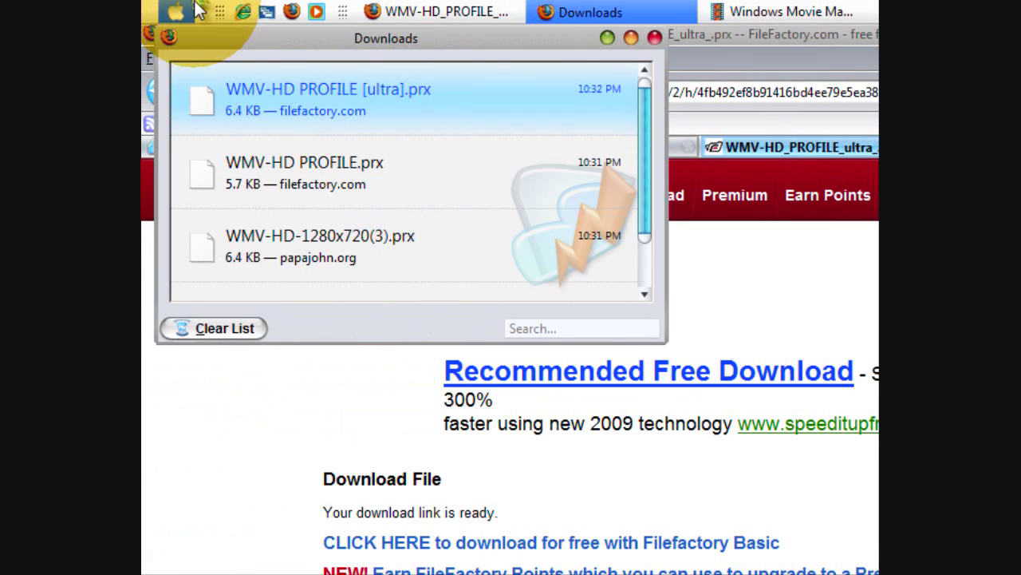
click(175, 11)
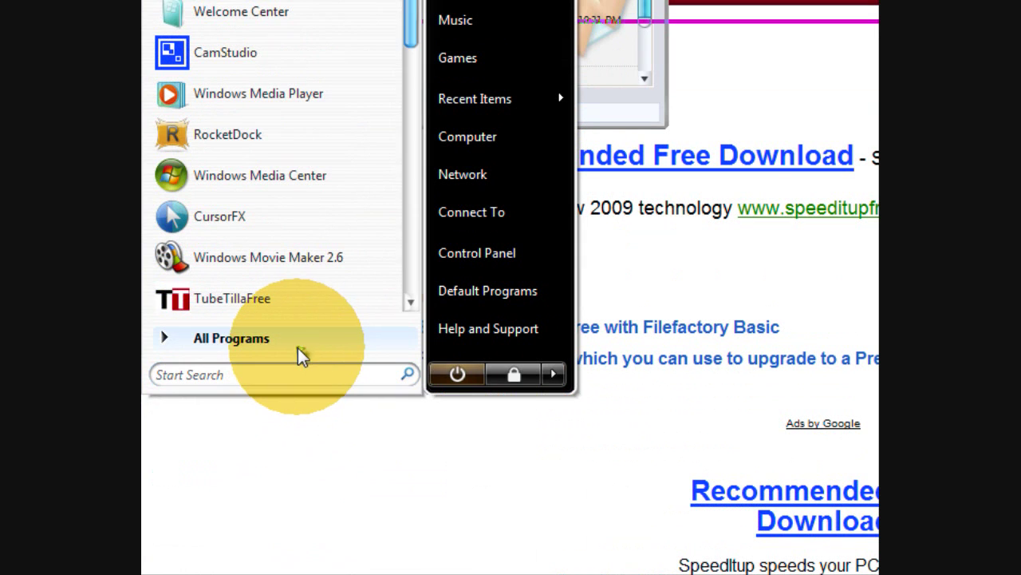
click(295, 557)
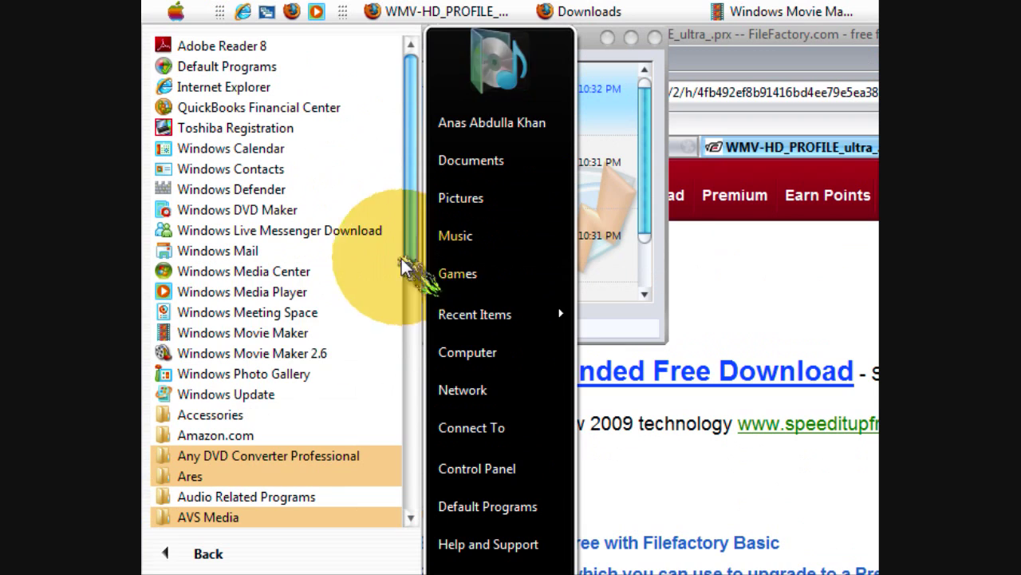
click(304, 354)
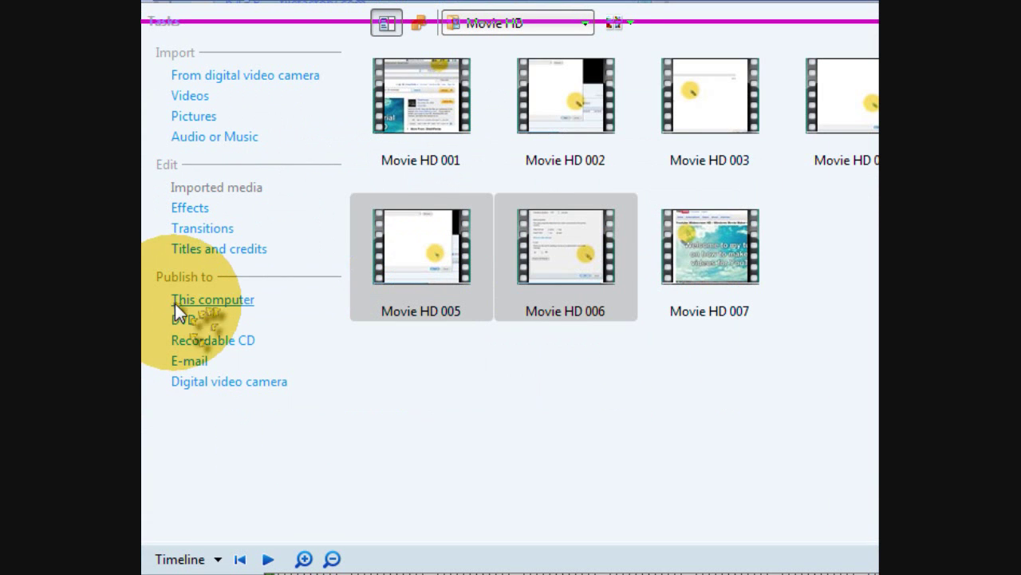
drag(594, 98, 479, 531)
drag(493, 357, 446, 427)
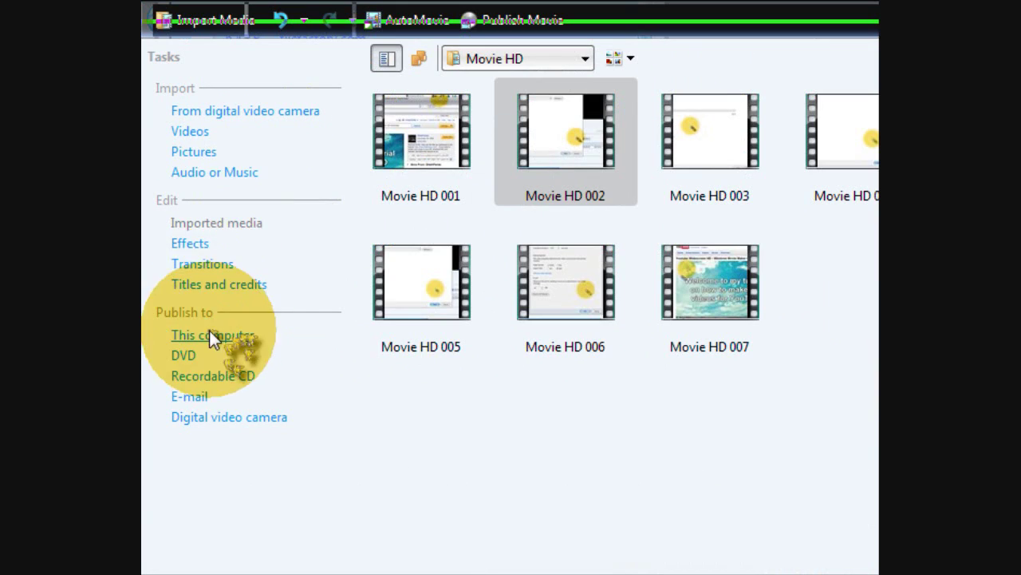
Step: Check Publish to This computer's output formats, keep DV-AVI (NTSC), then cancel and close Movie Maker
click(212, 120)
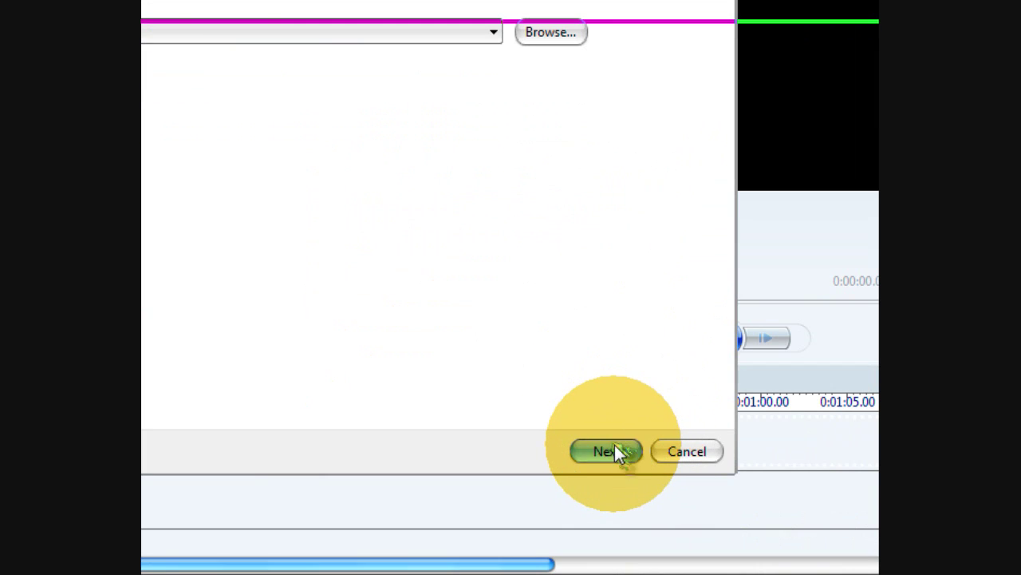
click(614, 451)
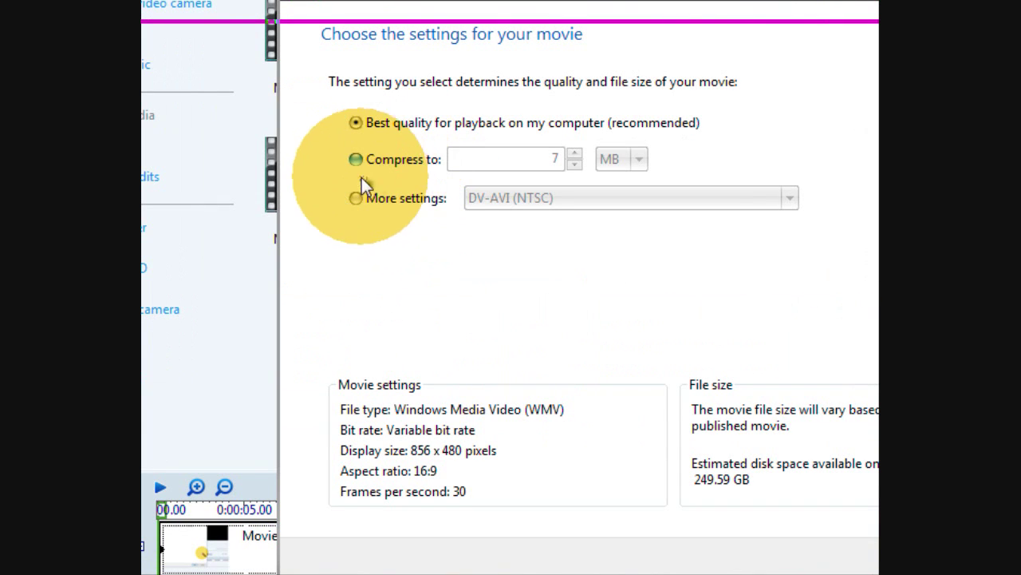
click(359, 197)
click(556, 198)
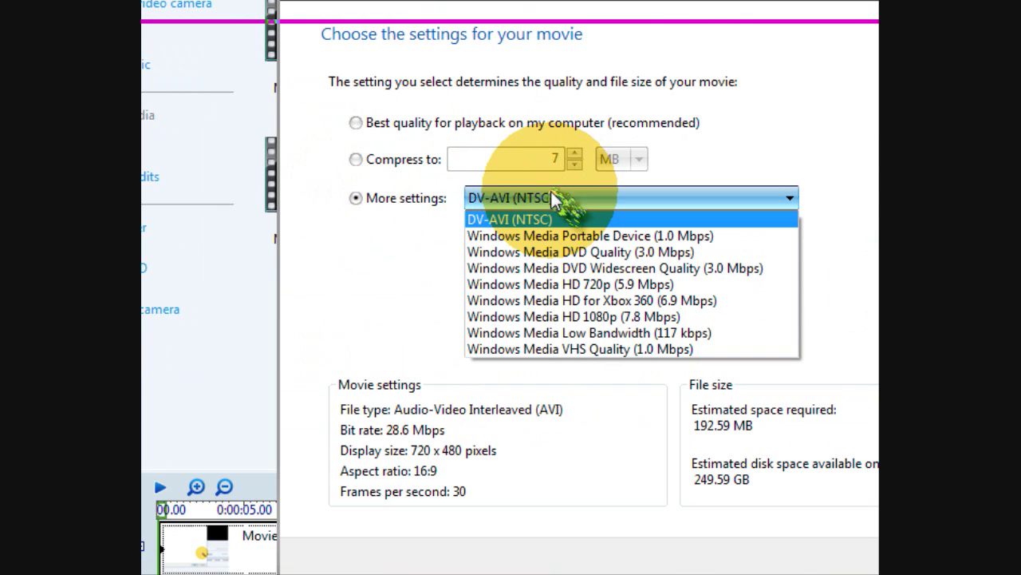
click(556, 200)
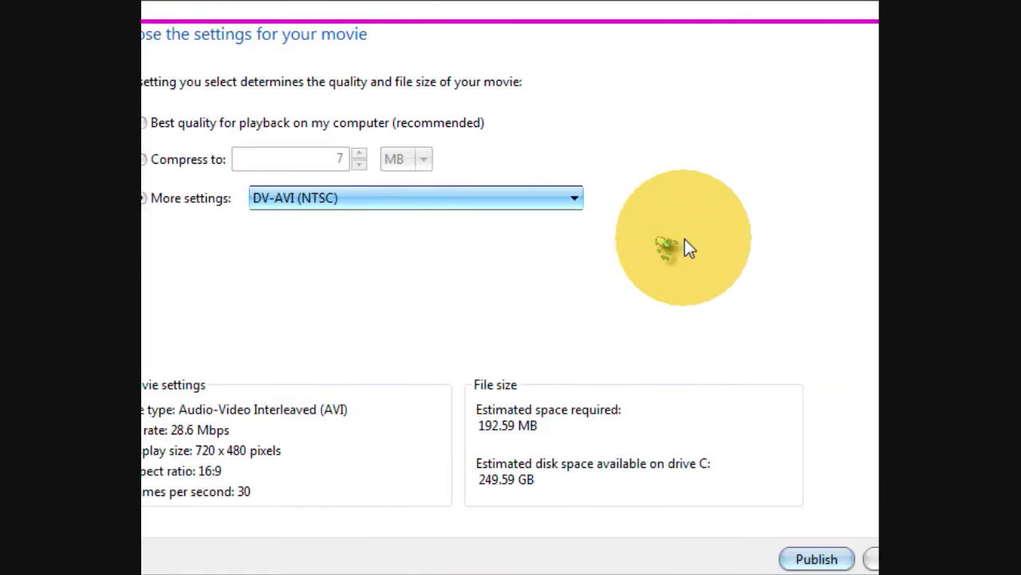
click(622, 126)
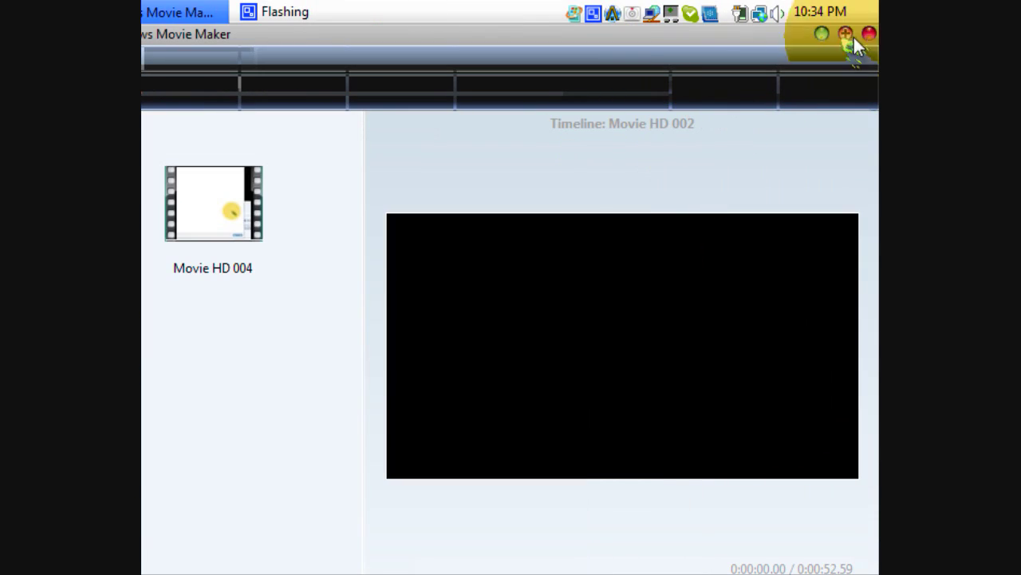
click(873, 32)
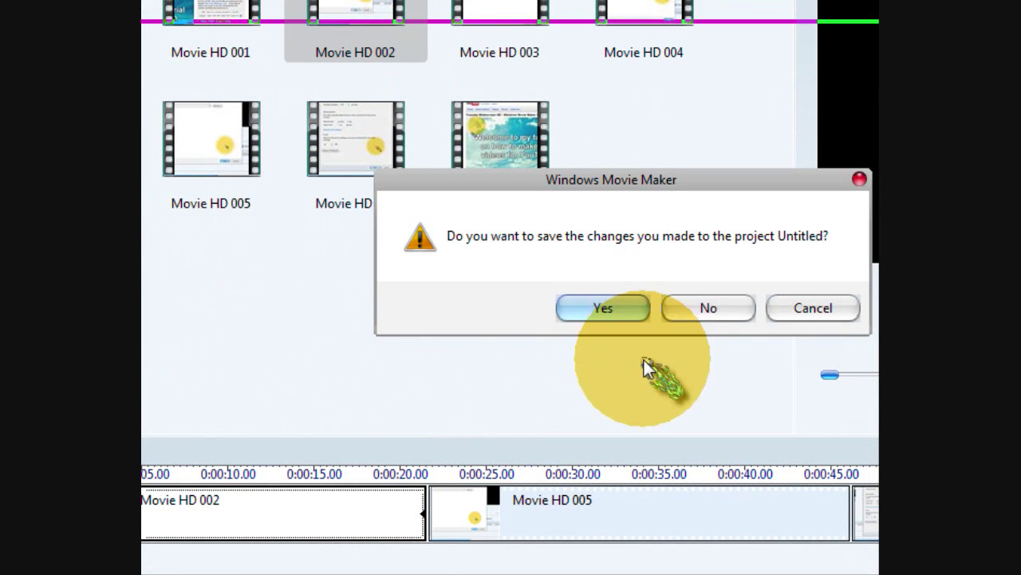
Step: Discard the Untitled project, relaunch Movie Maker 2.6 and dismiss the invalid collections file error
click(684, 309)
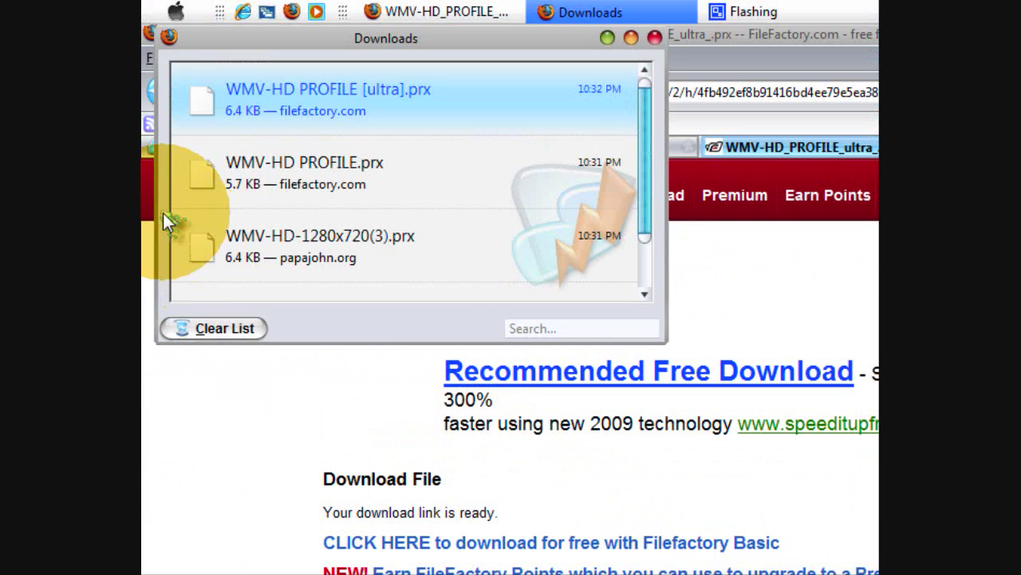
click(170, 12)
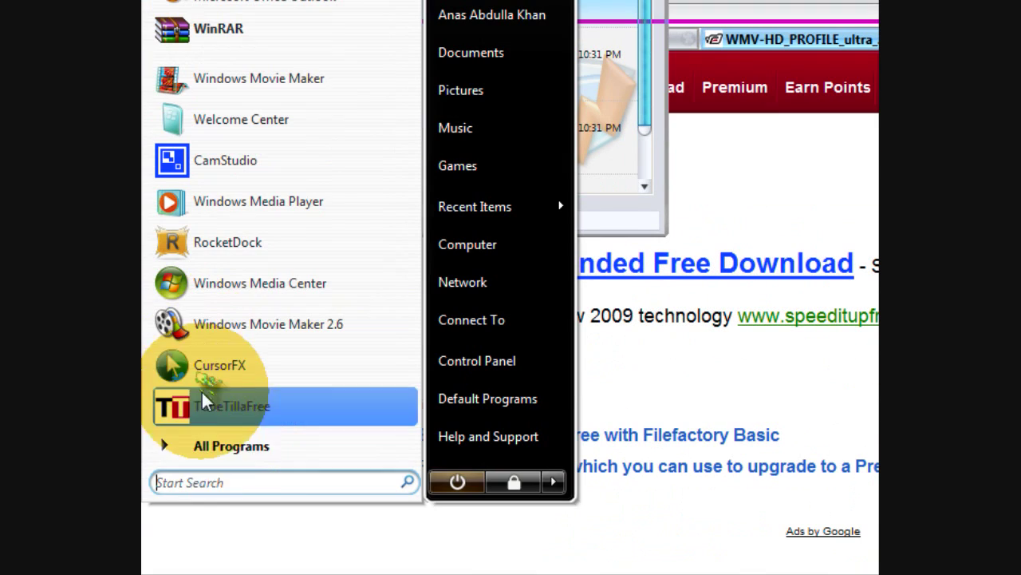
click(233, 337)
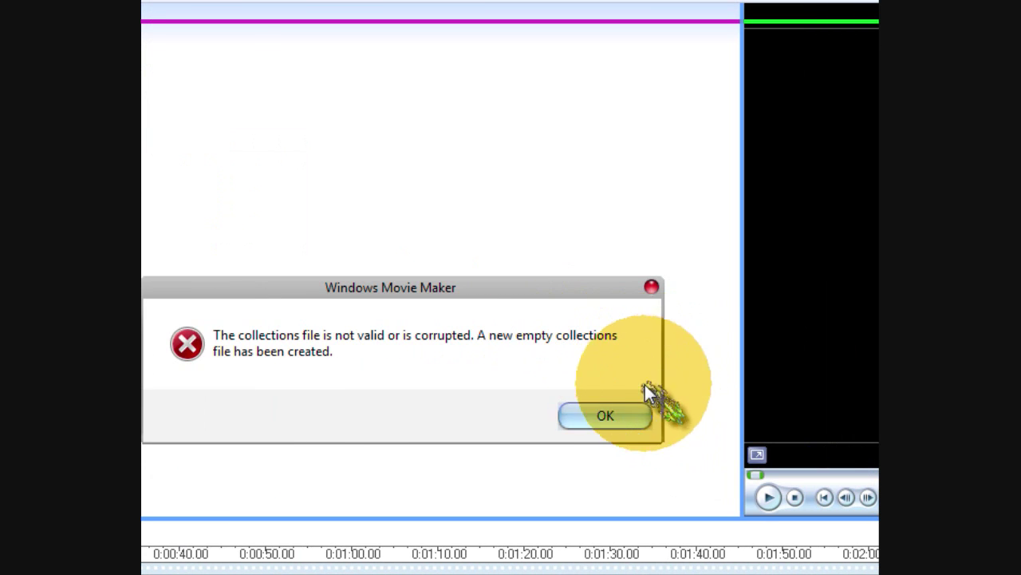
click(607, 415)
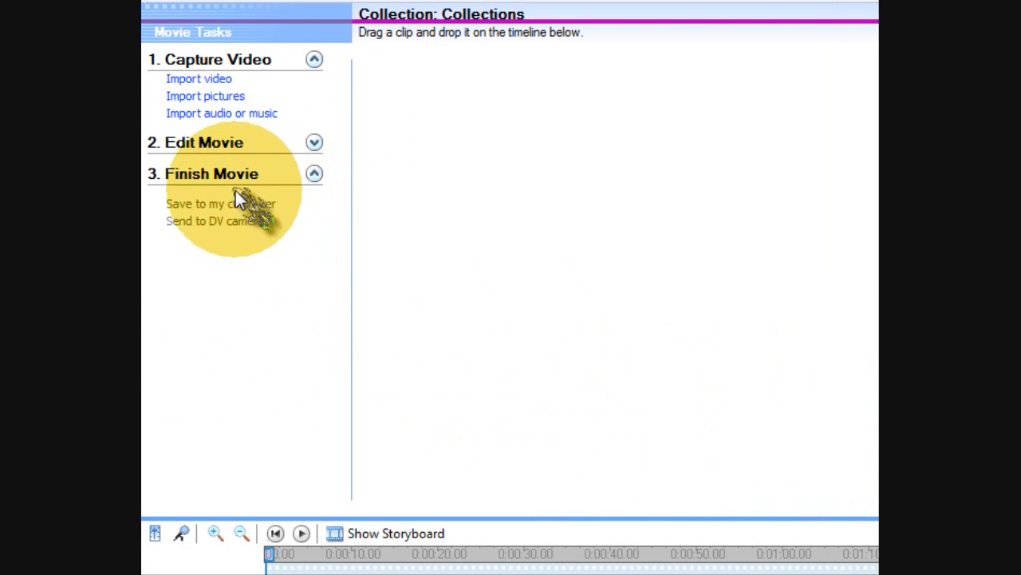
Step: Import the sa video onto the timeline and advance Save to my computer to Movie Setting
click(201, 189)
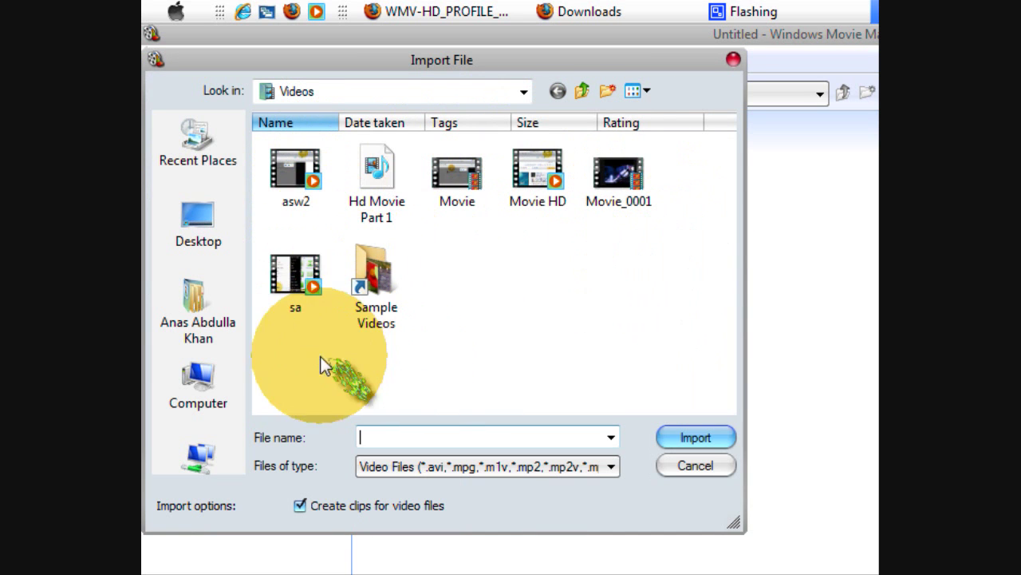
click(293, 264)
click(672, 429)
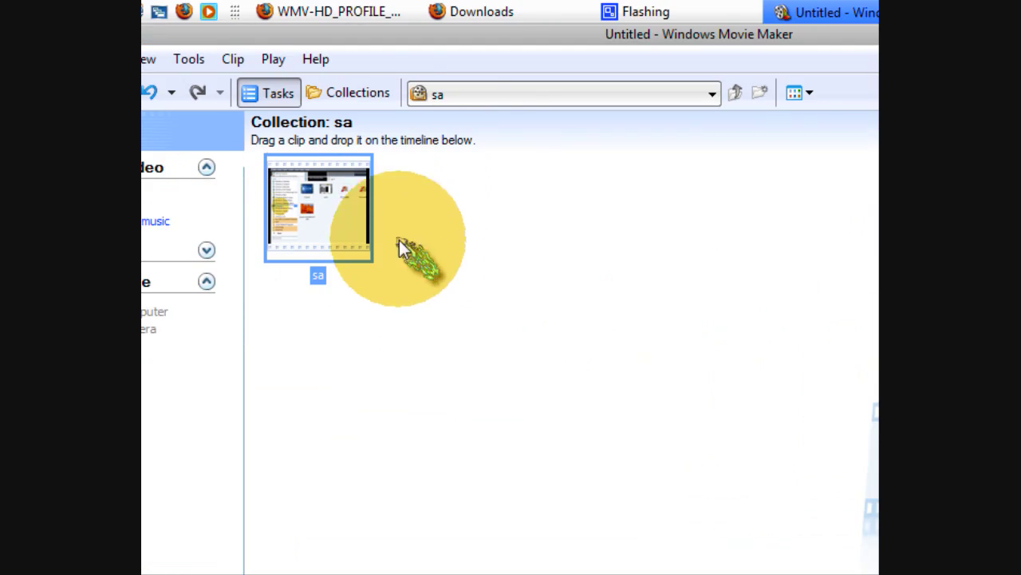
drag(344, 215, 233, 574)
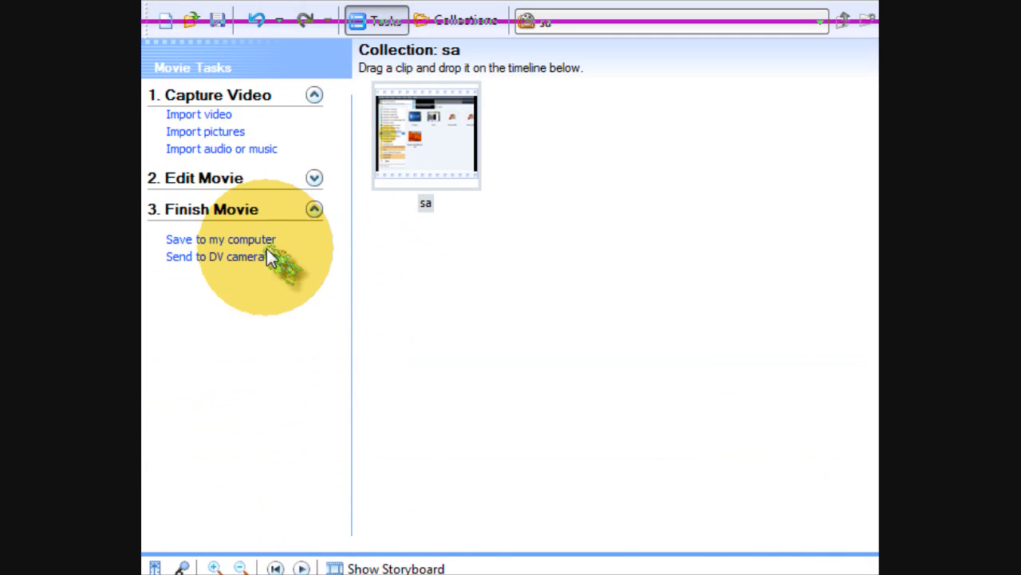
click(244, 240)
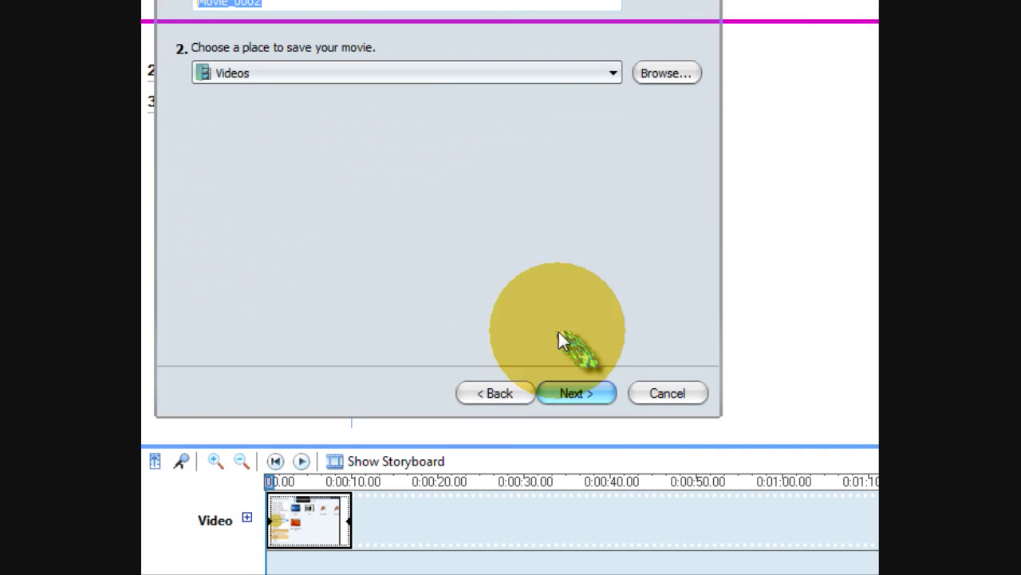
click(572, 385)
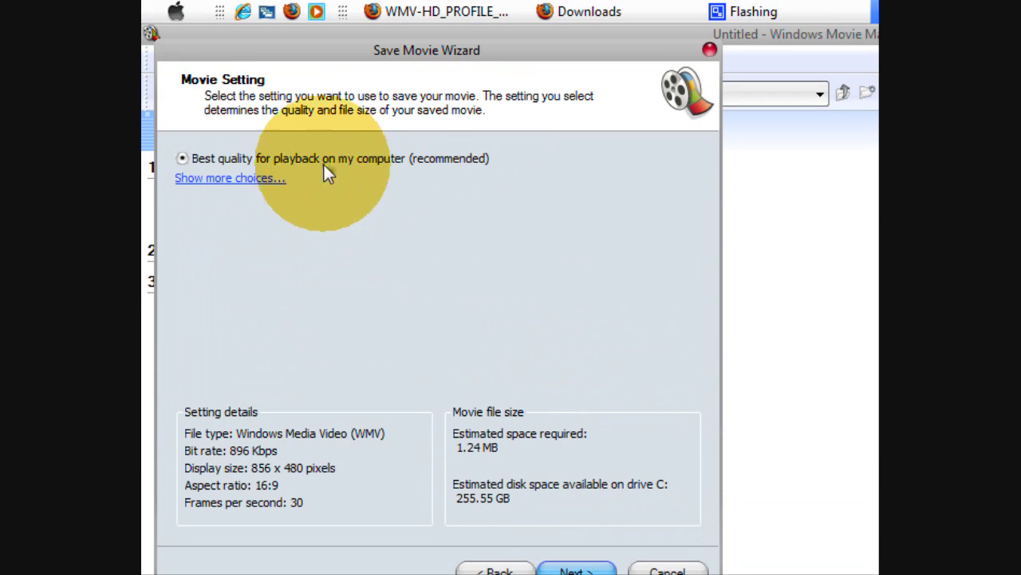
Step: Save Movie_0002 with the WMV-HD-1280x720 preset from Other settings, then try stopping the render
click(226, 187)
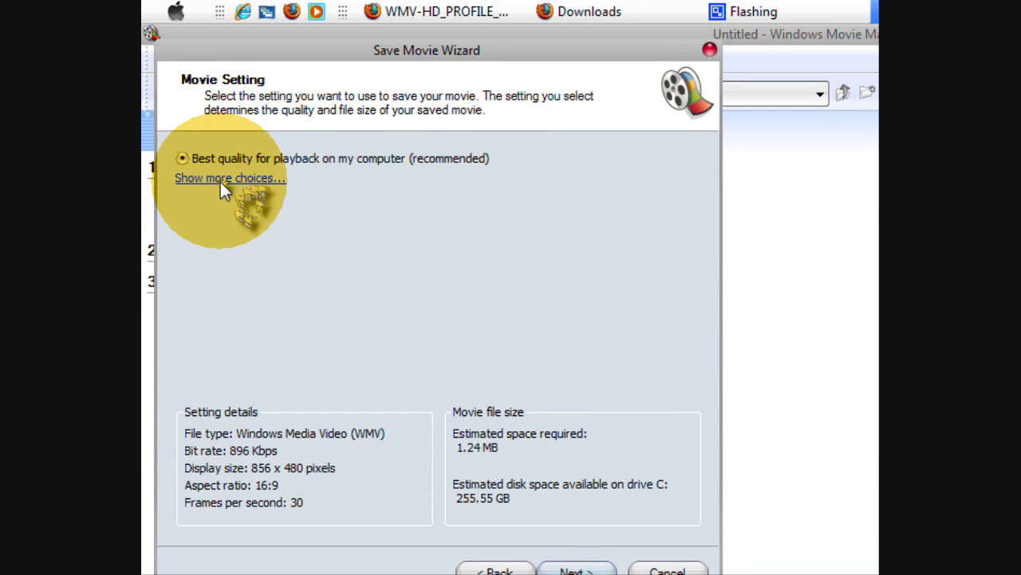
click(200, 209)
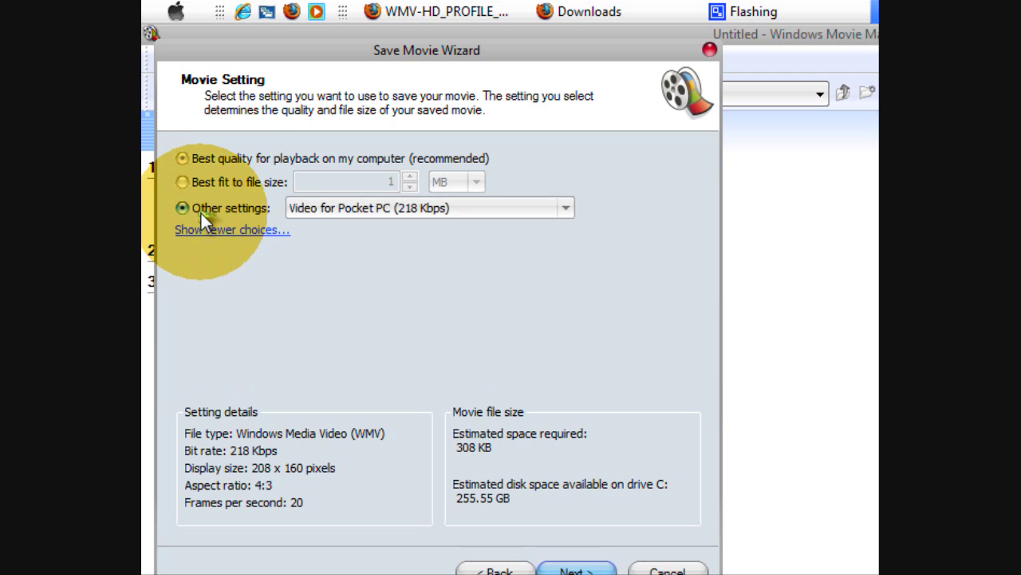
click(294, 207)
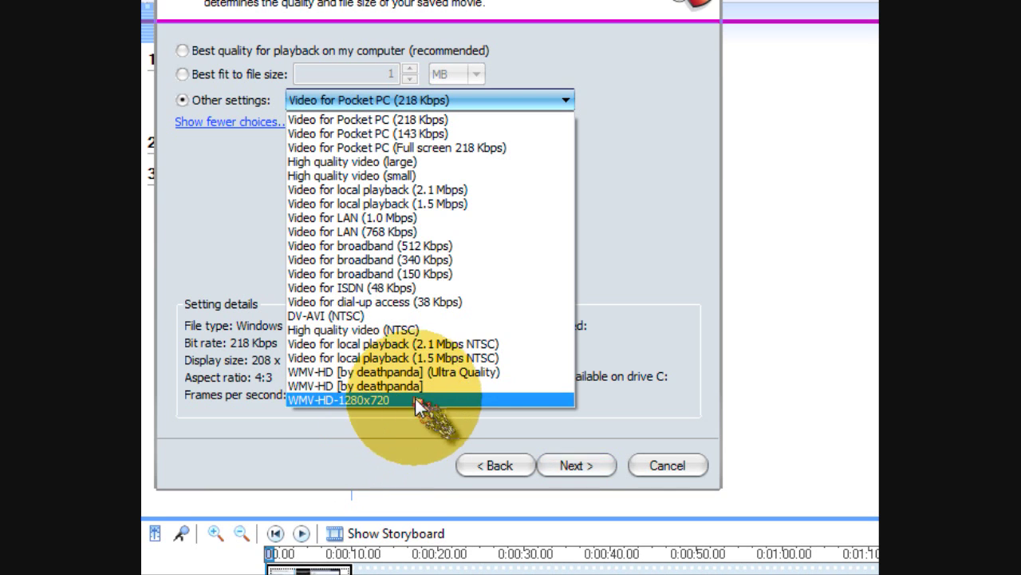
click(408, 373)
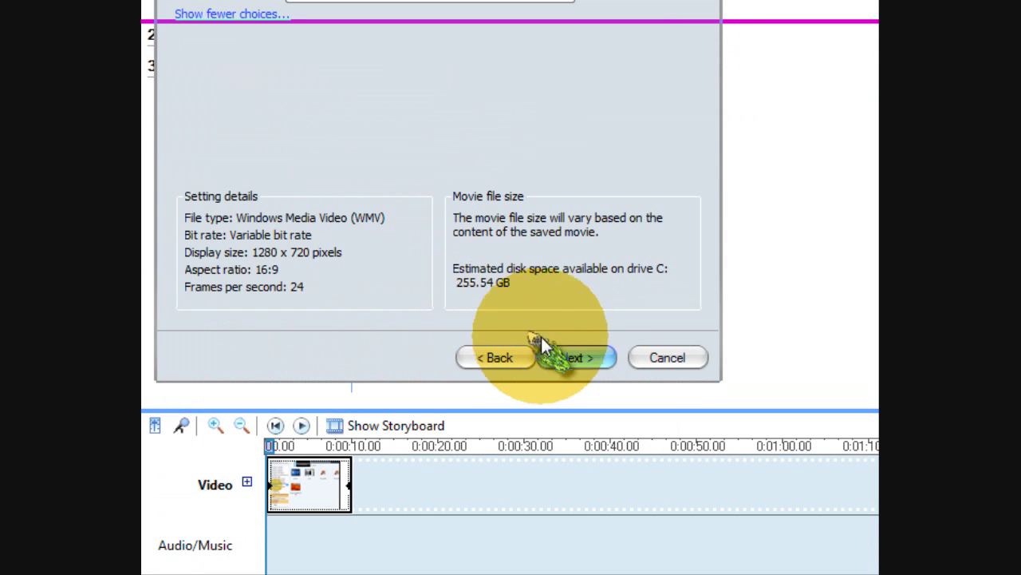
click(571, 570)
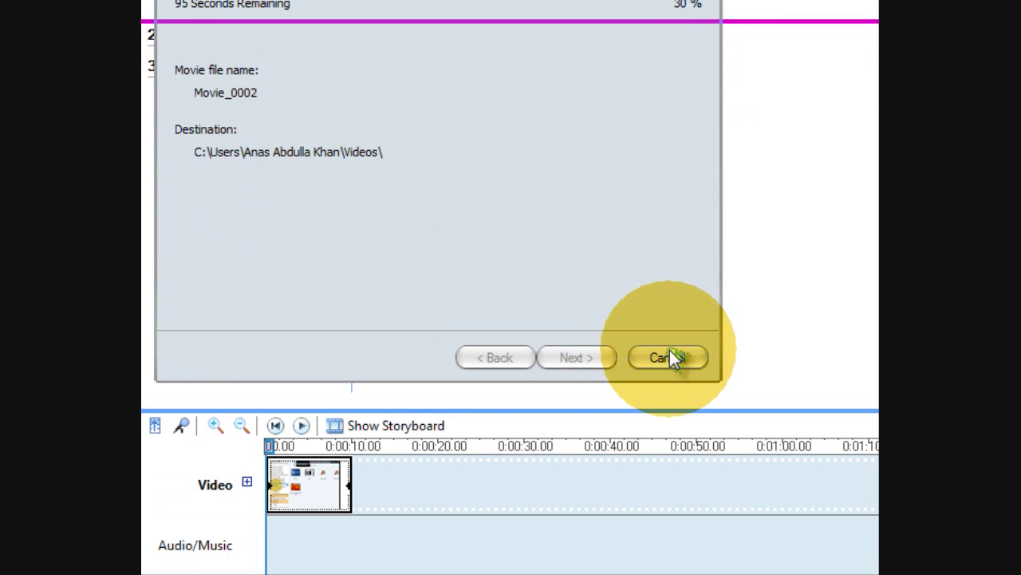
click(671, 570)
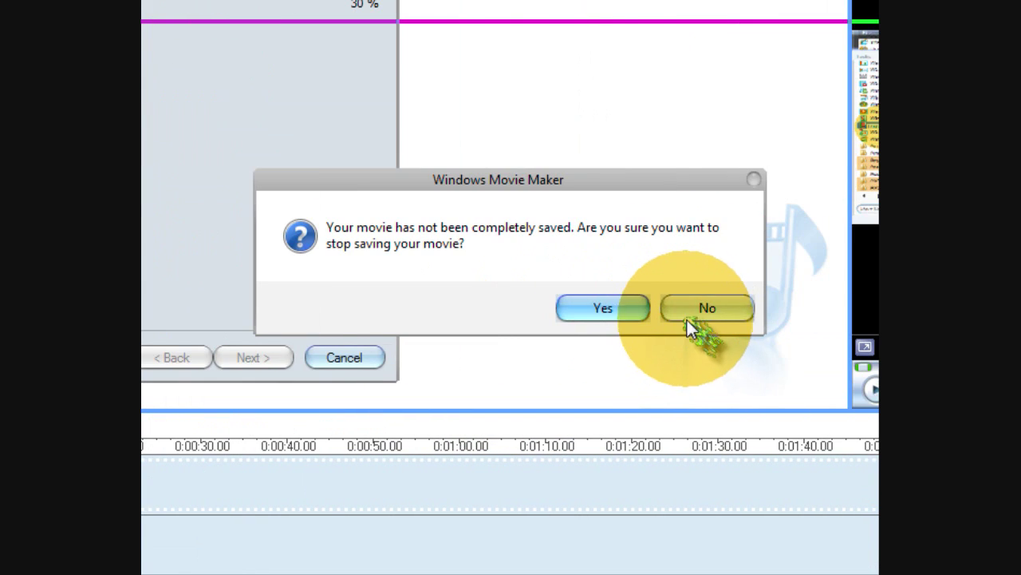
Step: Confirm stopping the Movie_0002 save, then quit Movie Maker without saving the Untitled project
click(686, 312)
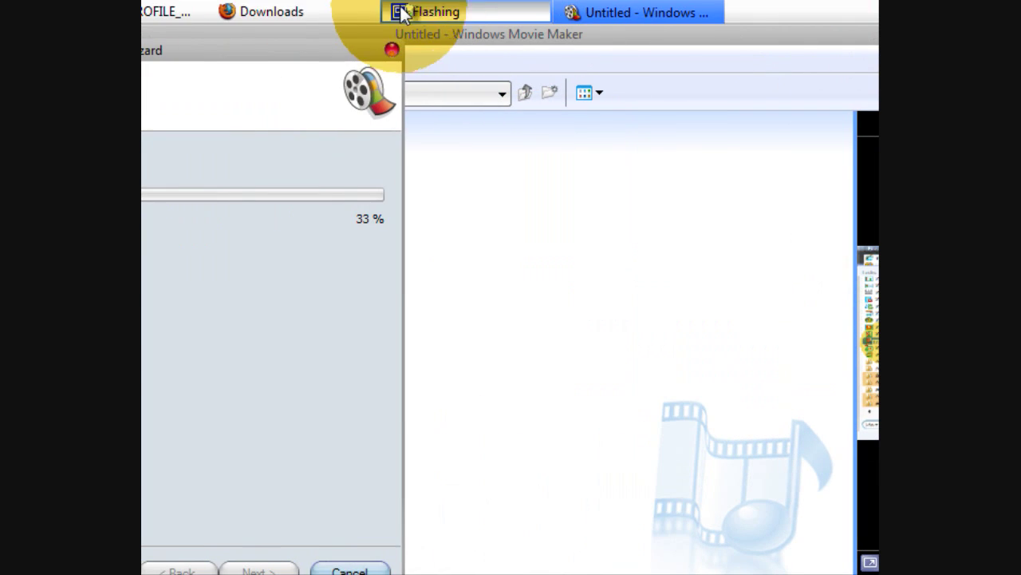
click(391, 50)
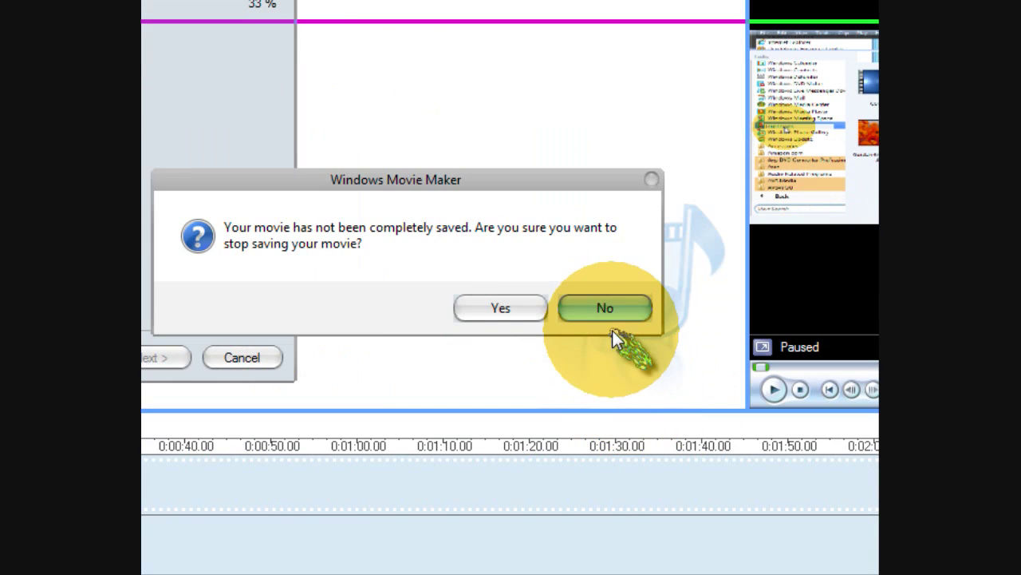
click(604, 315)
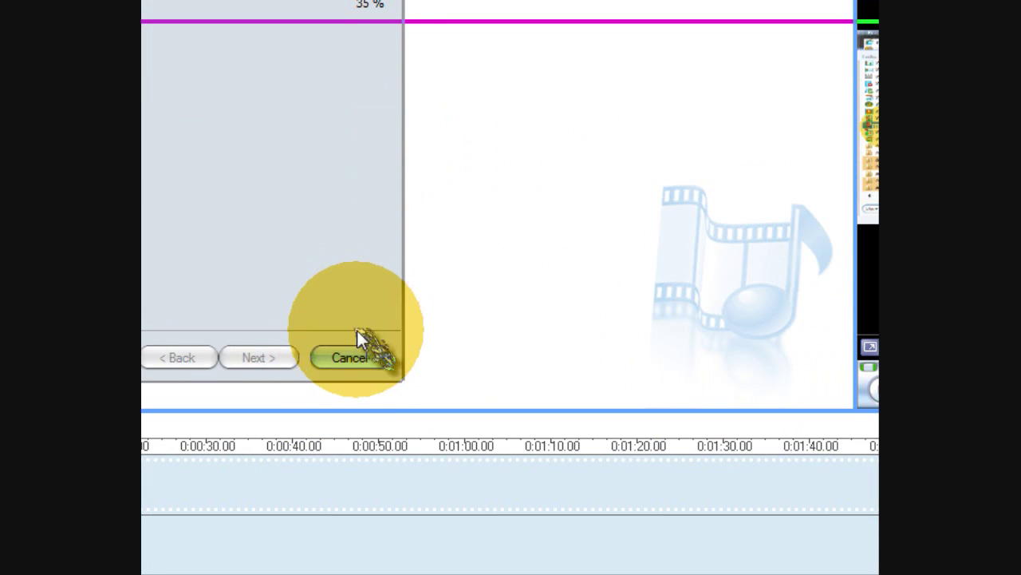
click(350, 359)
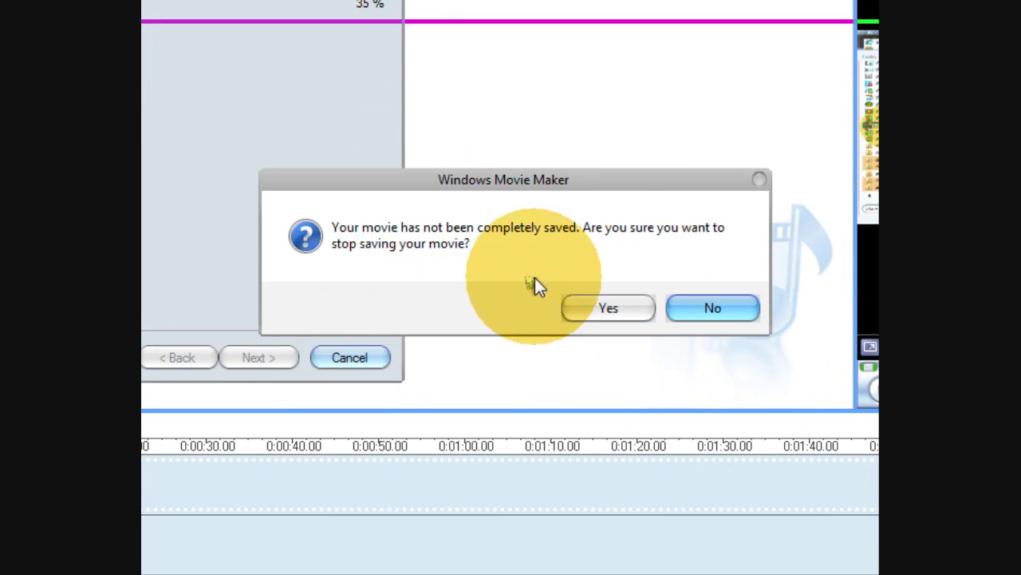
click(590, 314)
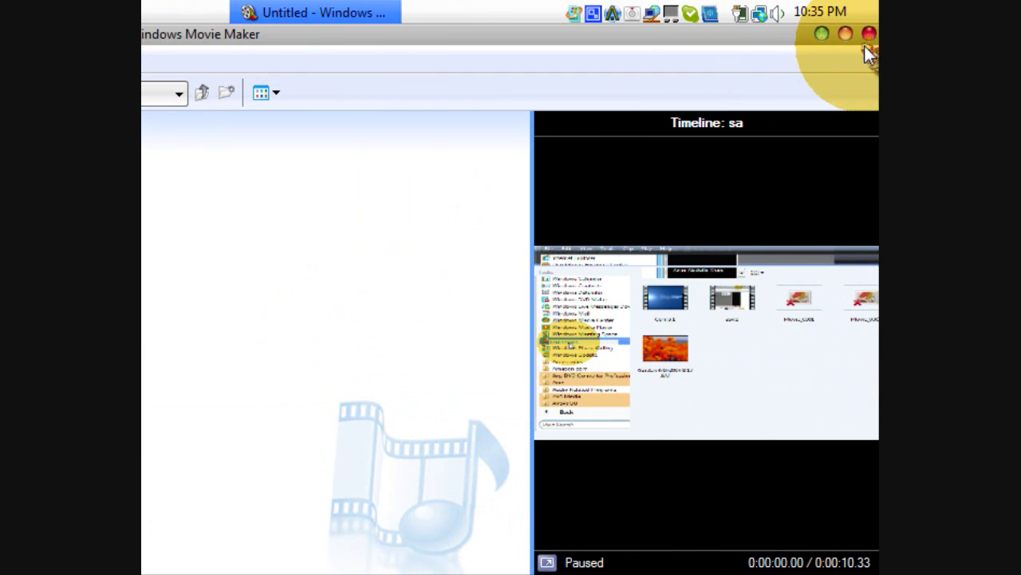
click(867, 36)
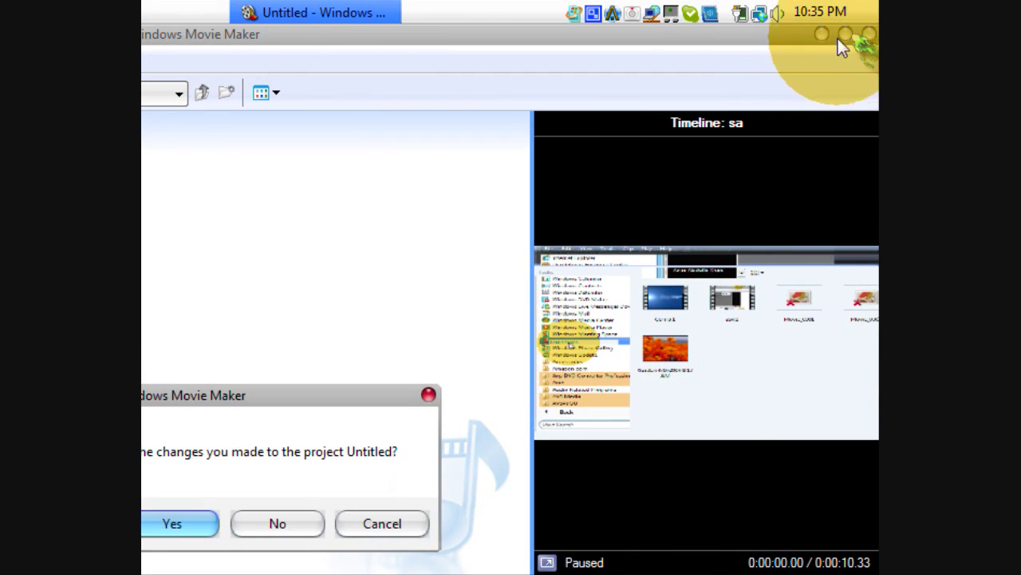
click(276, 522)
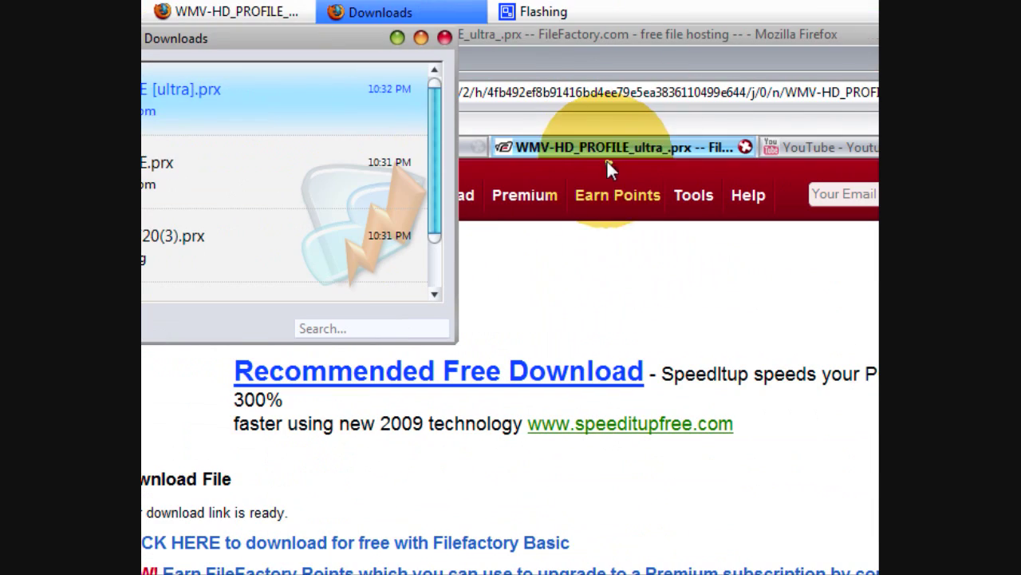
Step: Close the Downloads window and reach the uploader's YouTube channel page
click(585, 284)
click(722, 147)
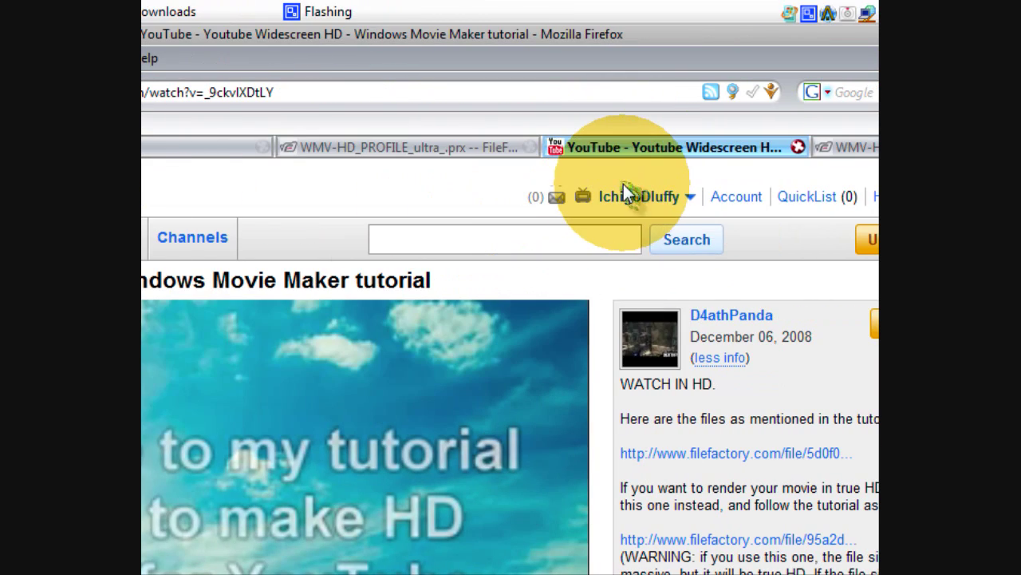
click(624, 192)
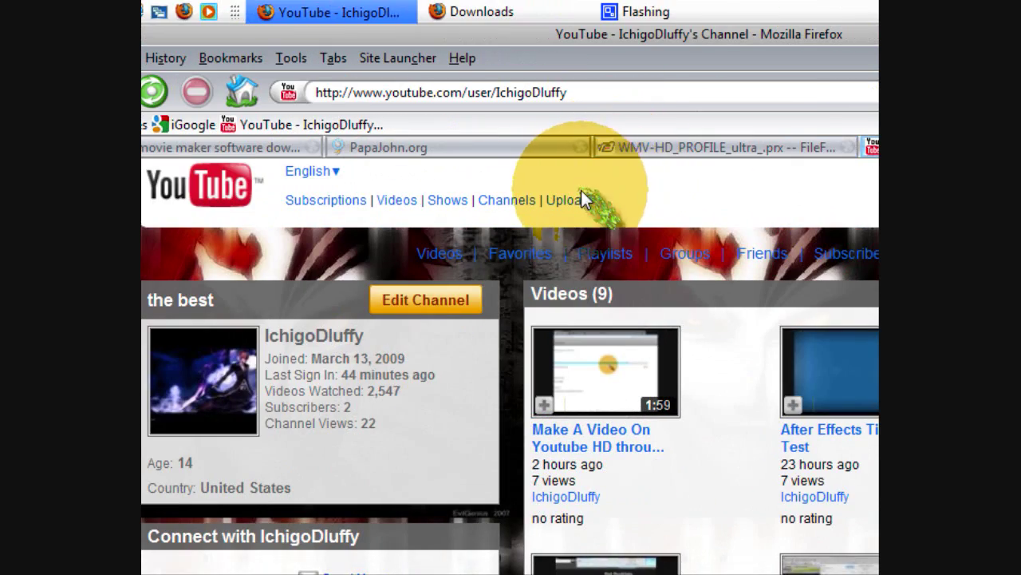
click(687, 203)
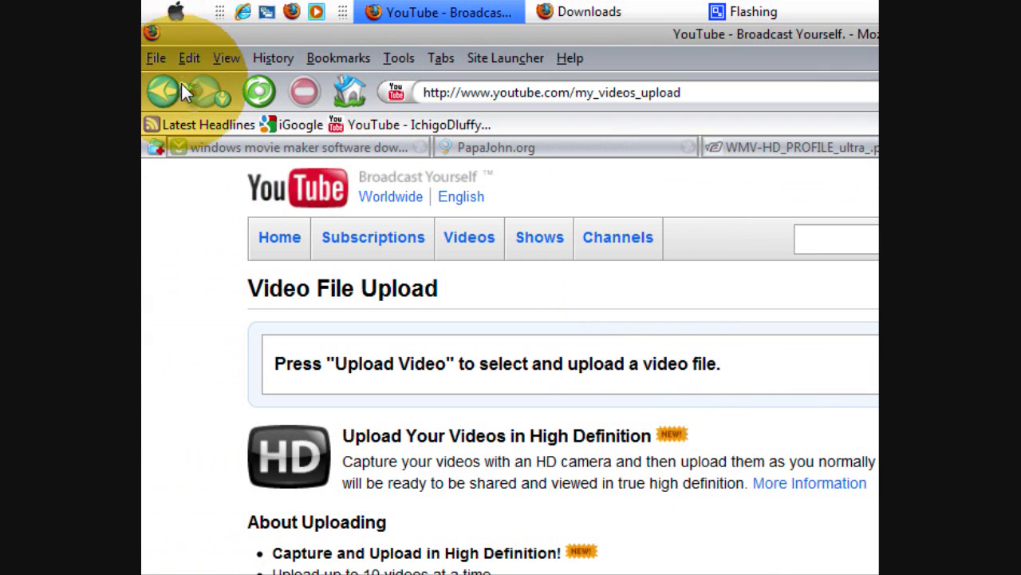
click(166, 90)
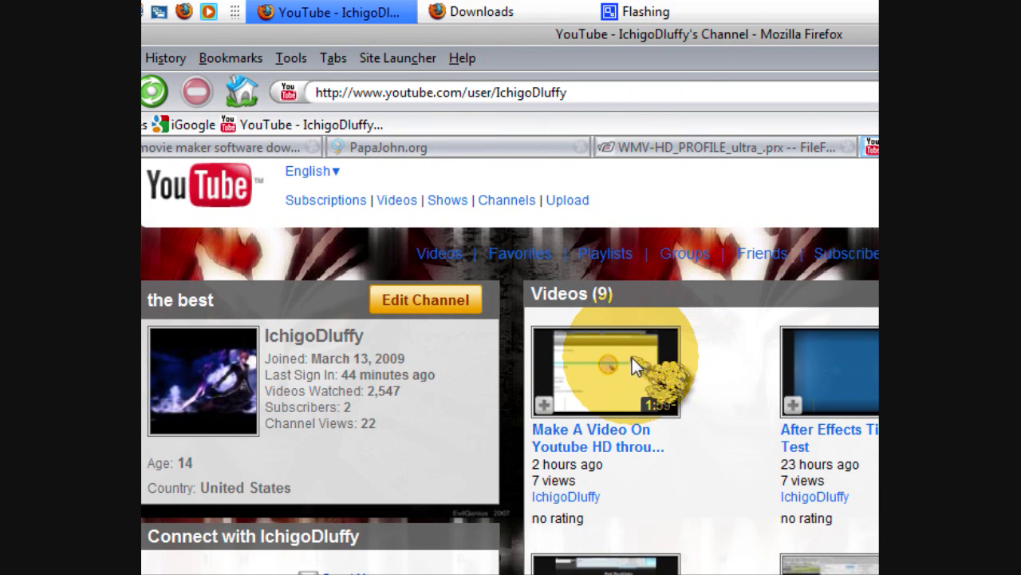
Step: Open 'Make A Video On Youtube HD through Windows Movie Maker', pause it and switch to HD
click(632, 357)
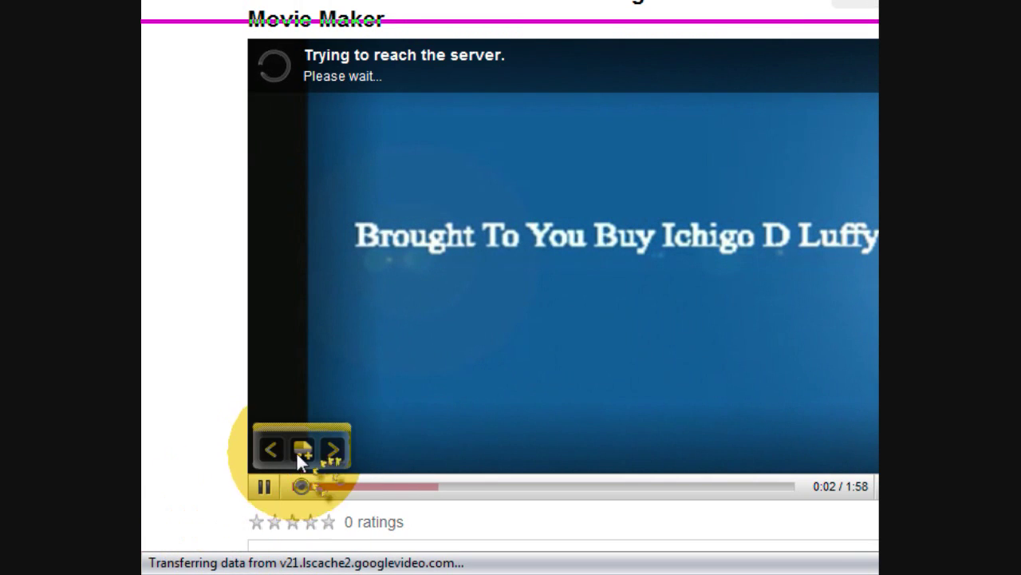
click(262, 487)
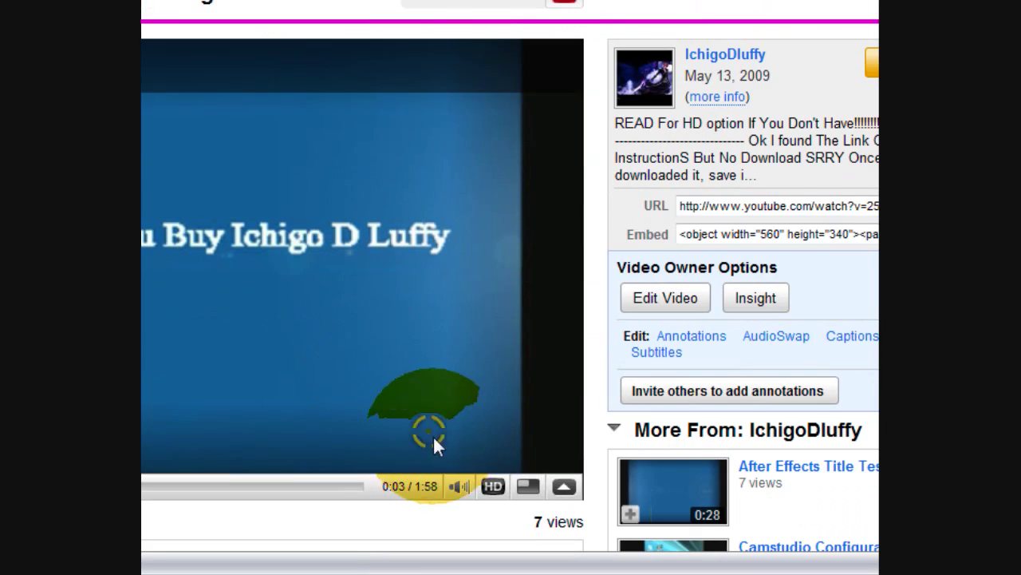
click(493, 486)
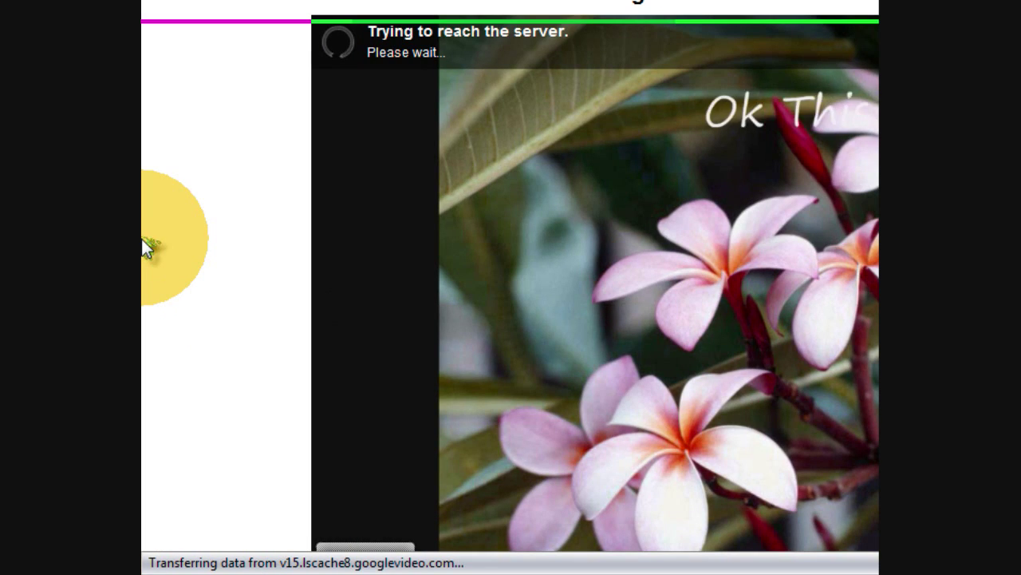
scroll(142, 239, down, 1)
scroll(141, 239, down, 3)
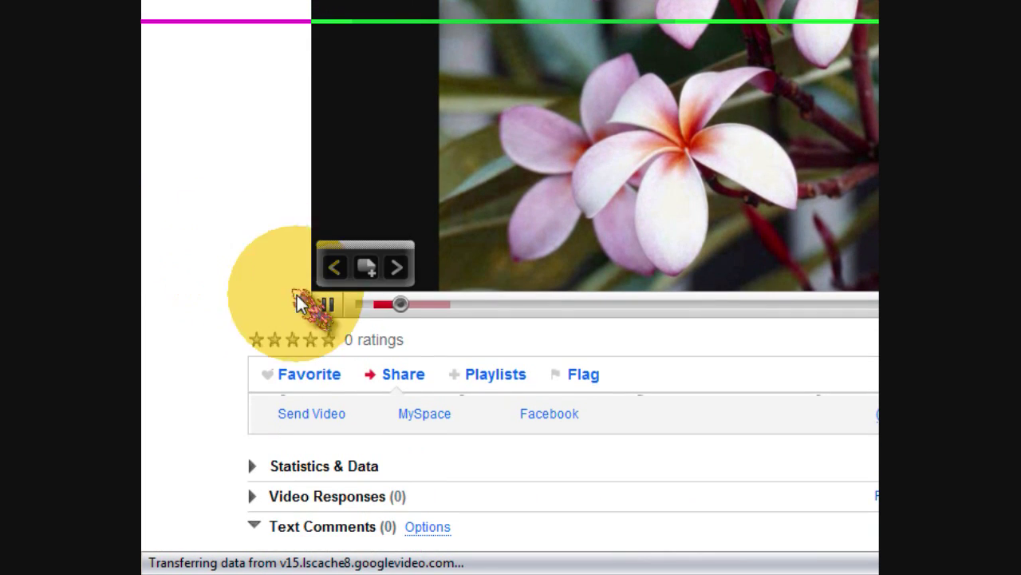